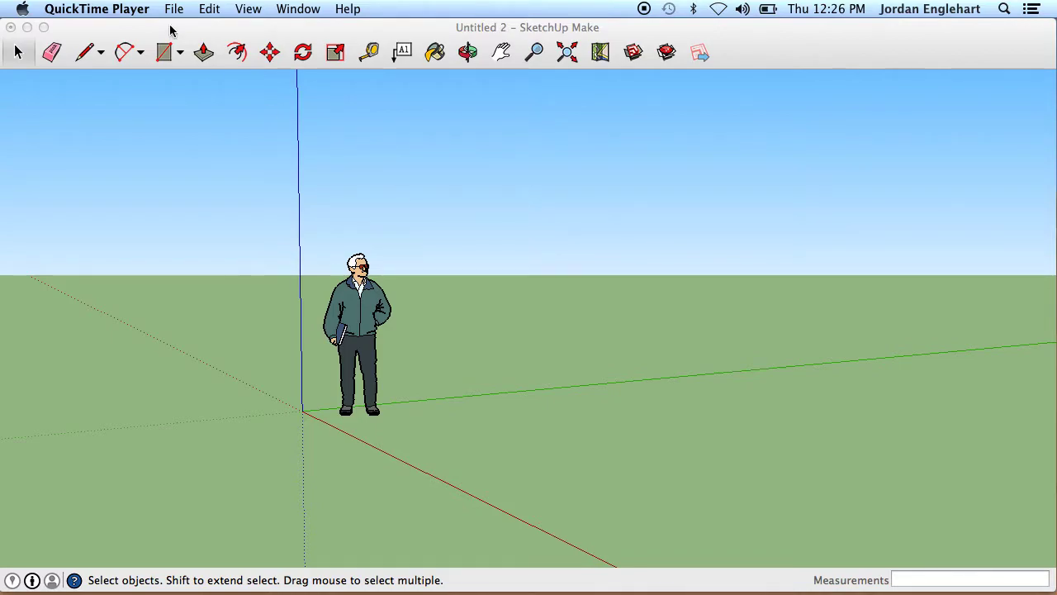
Draw a rectangle about 1.7 m by 1.3 m on the ground, starting near the red axis
left_click(173, 54)
left_click(167, 52)
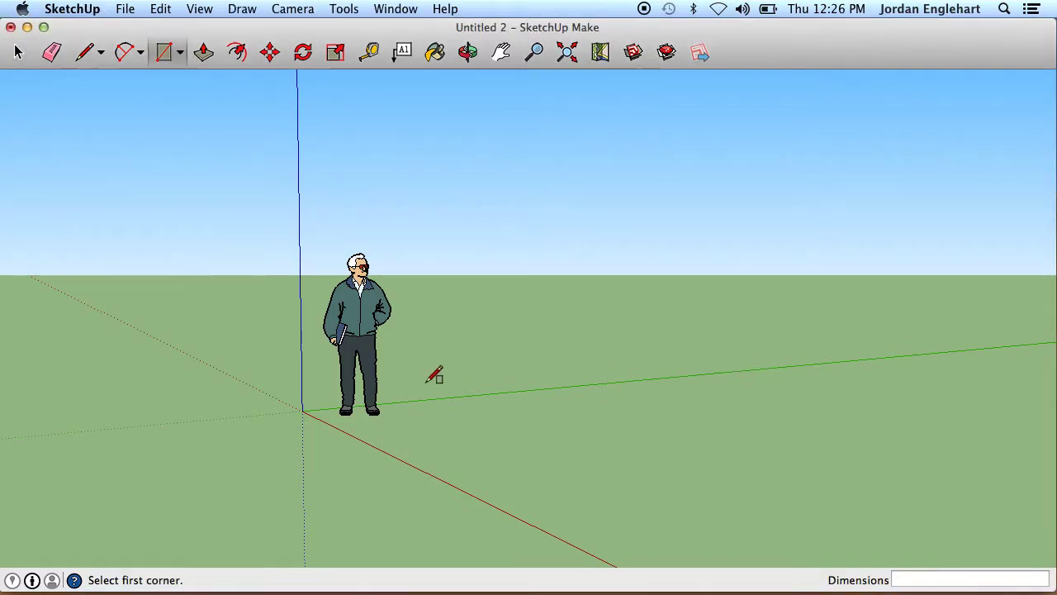
left_click(381, 453)
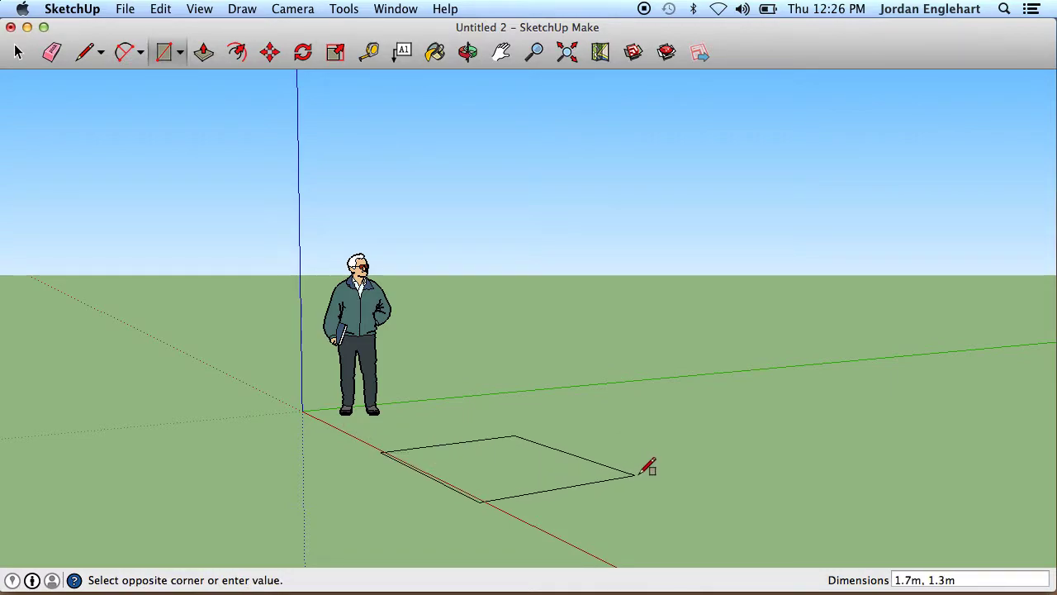
left_click(634, 475)
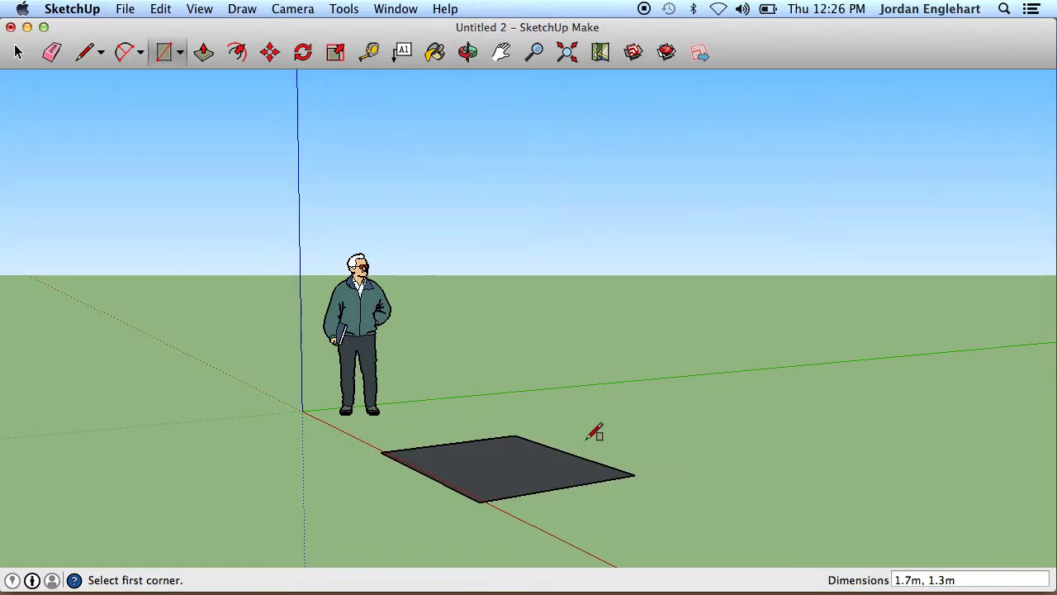
Push/pull the rectangle up about 0.5 m to form a box
left_click(203, 52)
left_click(523, 462)
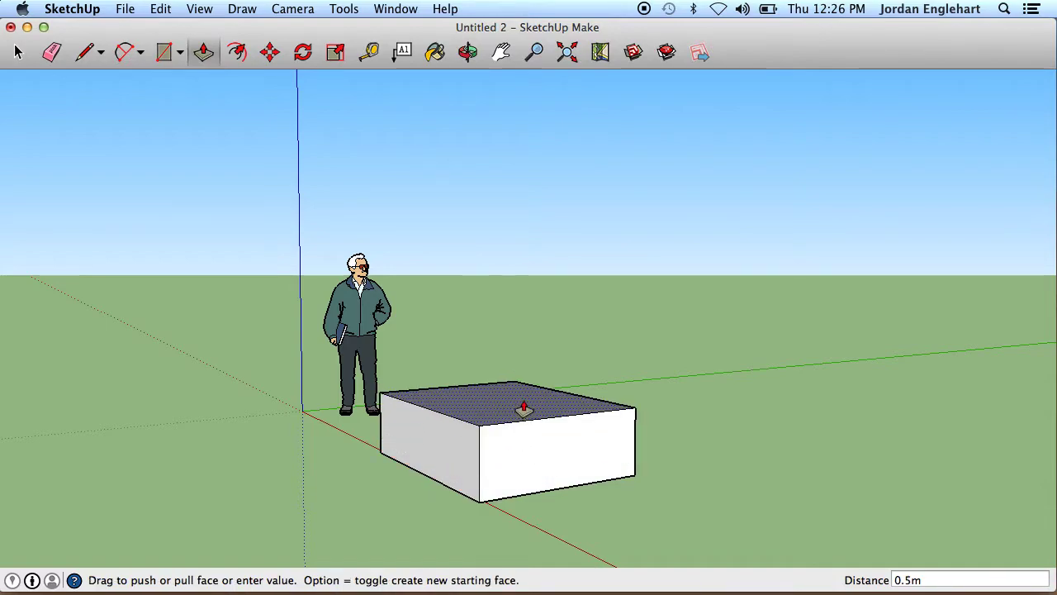
left_click(523, 407)
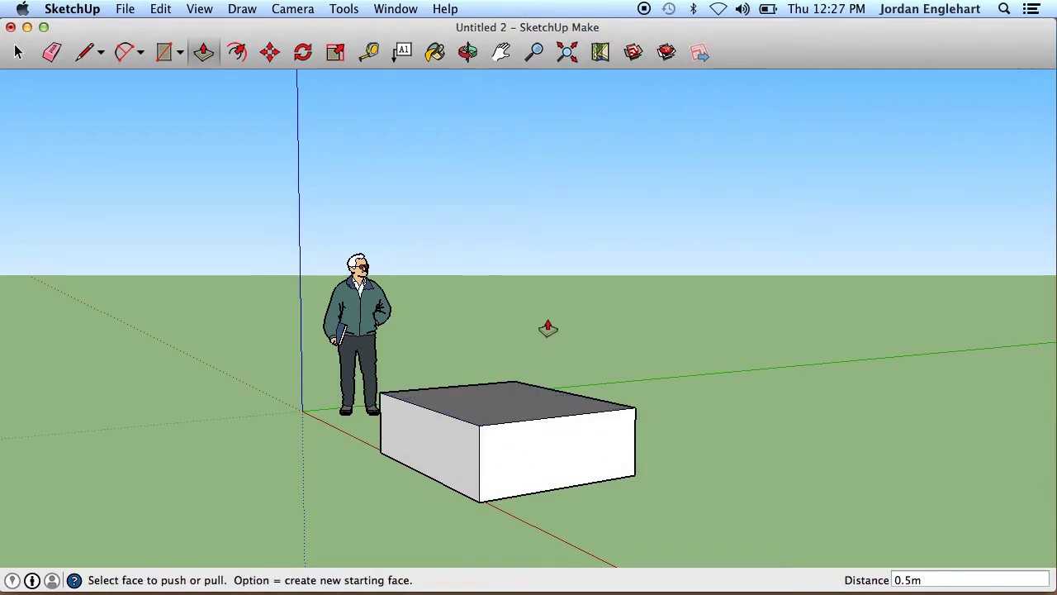
Select the whole box with all its faces and edges and move it about 0.1 m by its lower front corner
left_click(467, 52)
left_click_drag(476, 156, 631, 165)
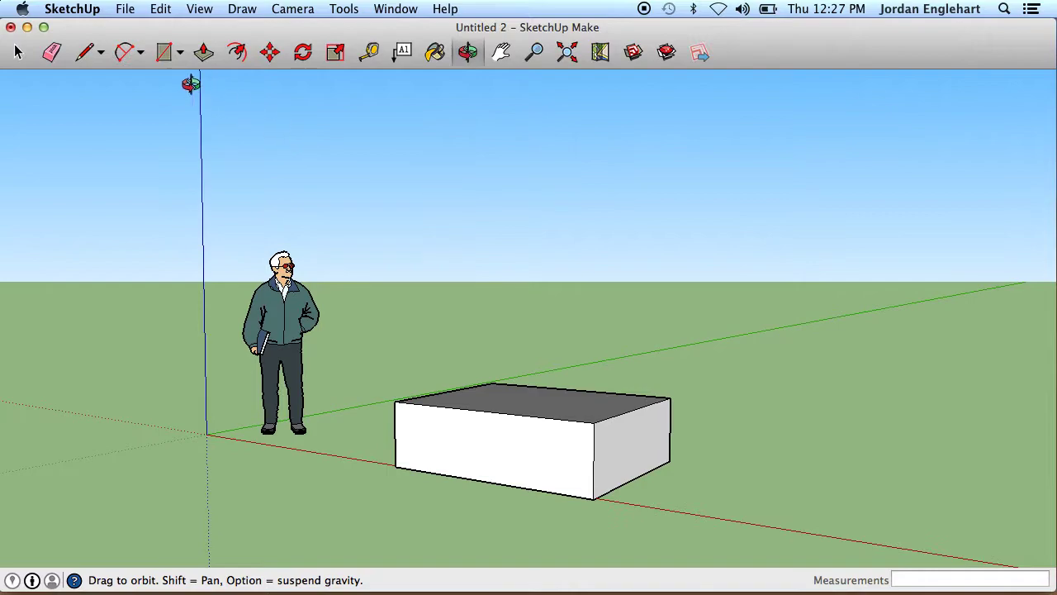
left_click(18, 52)
left_click(525, 467)
triple_click(525, 466)
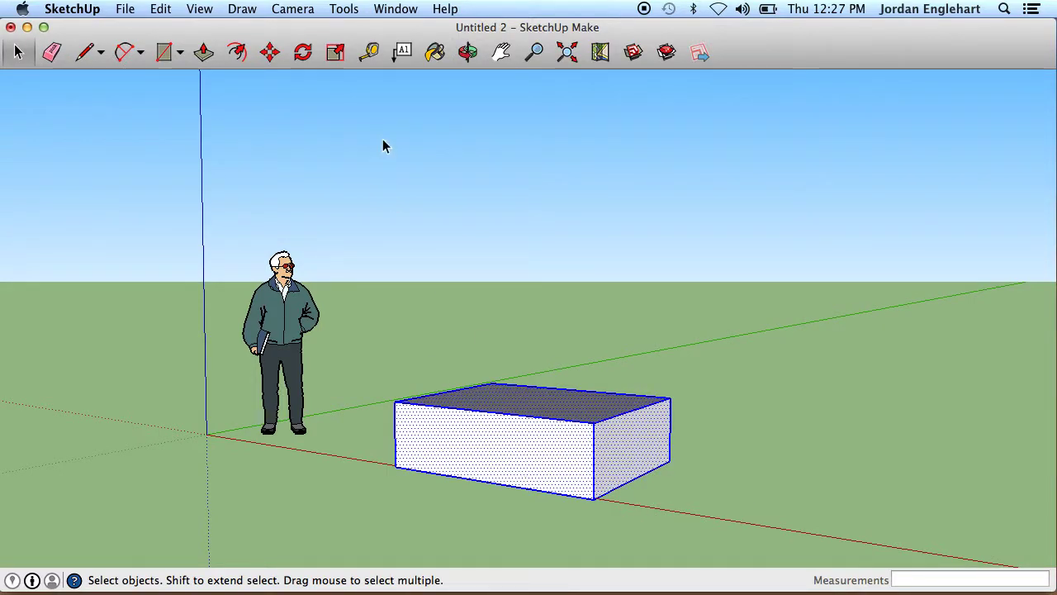
left_click(271, 53)
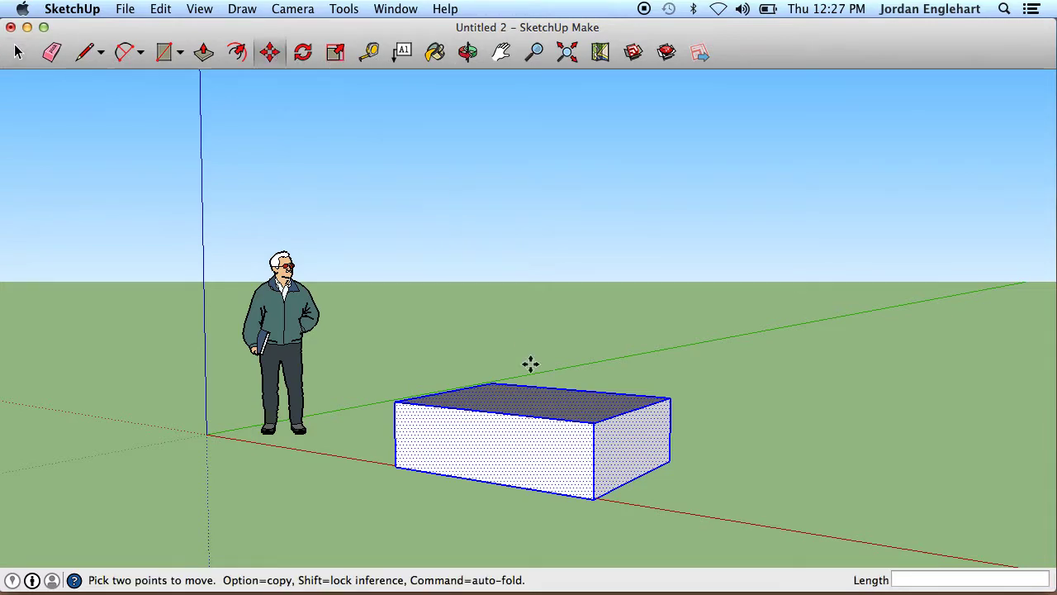
left_click(598, 497)
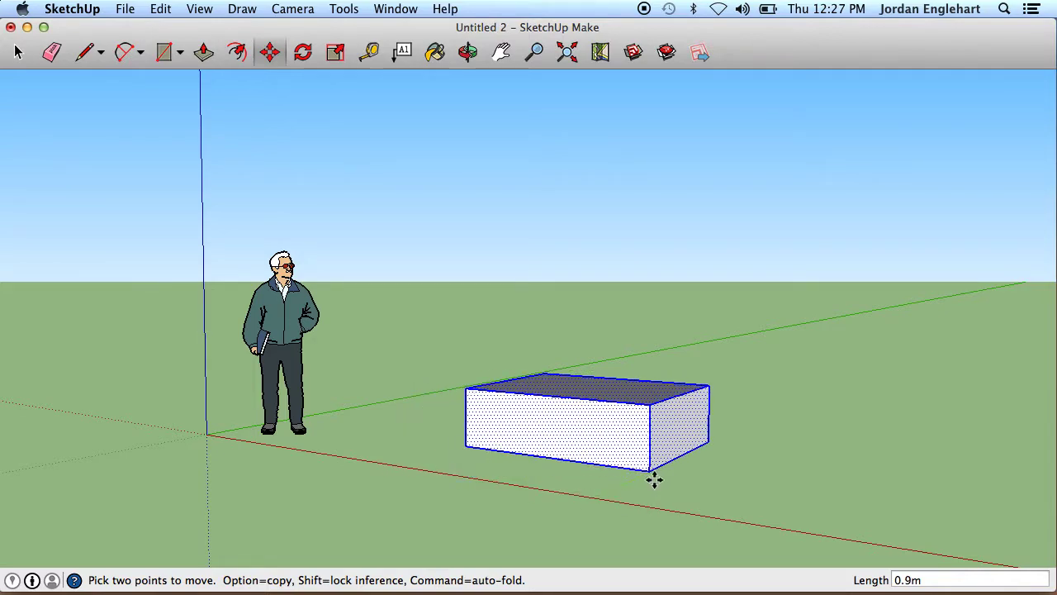
left_click(598, 490)
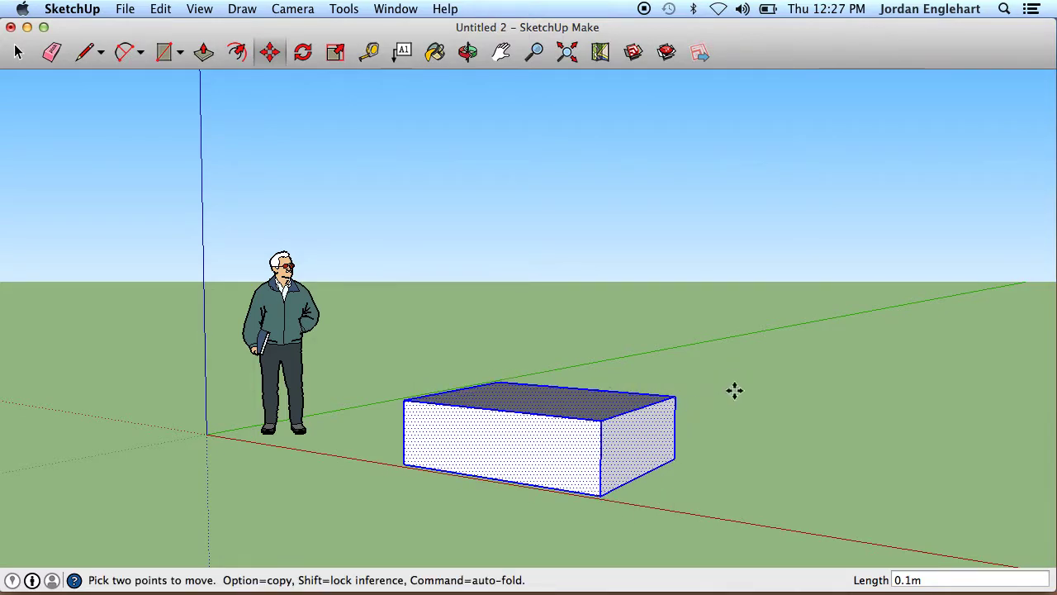
Try to move only the box's long front face by its lower corner
left_click(20, 56)
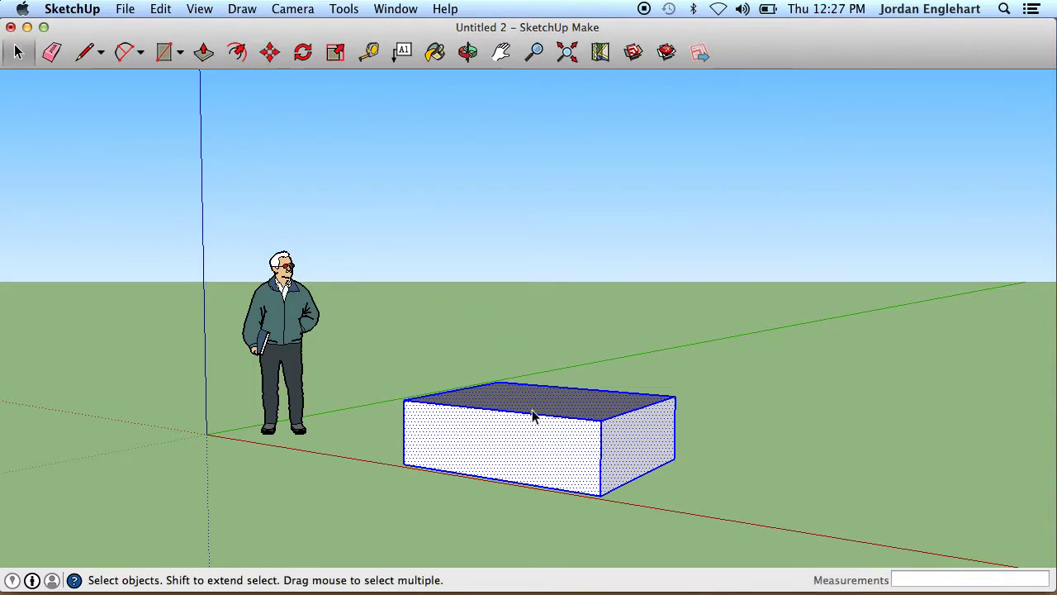
left_click(622, 439)
left_click(541, 453)
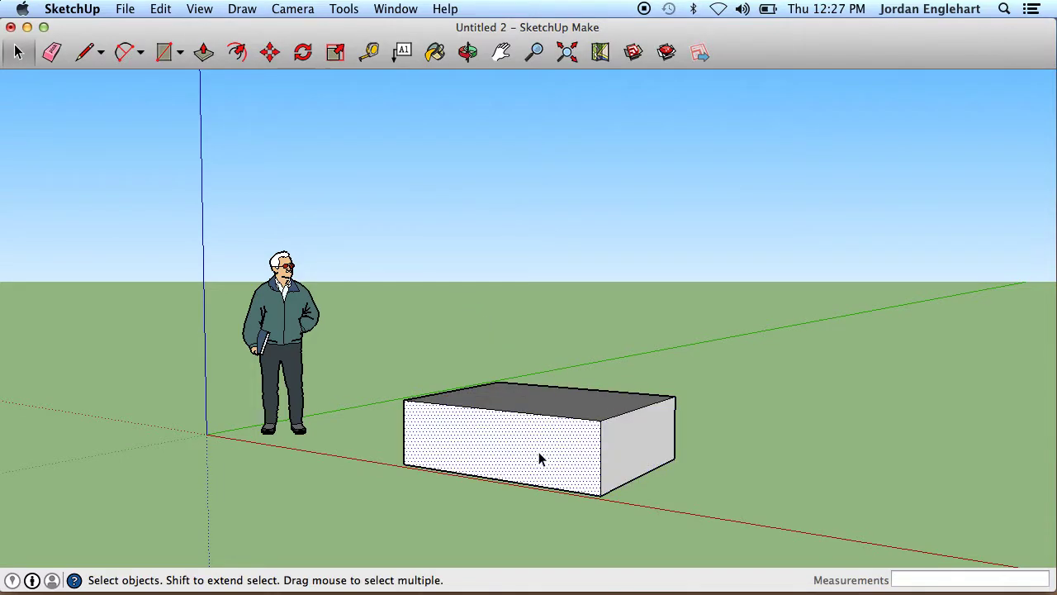
left_click(271, 53)
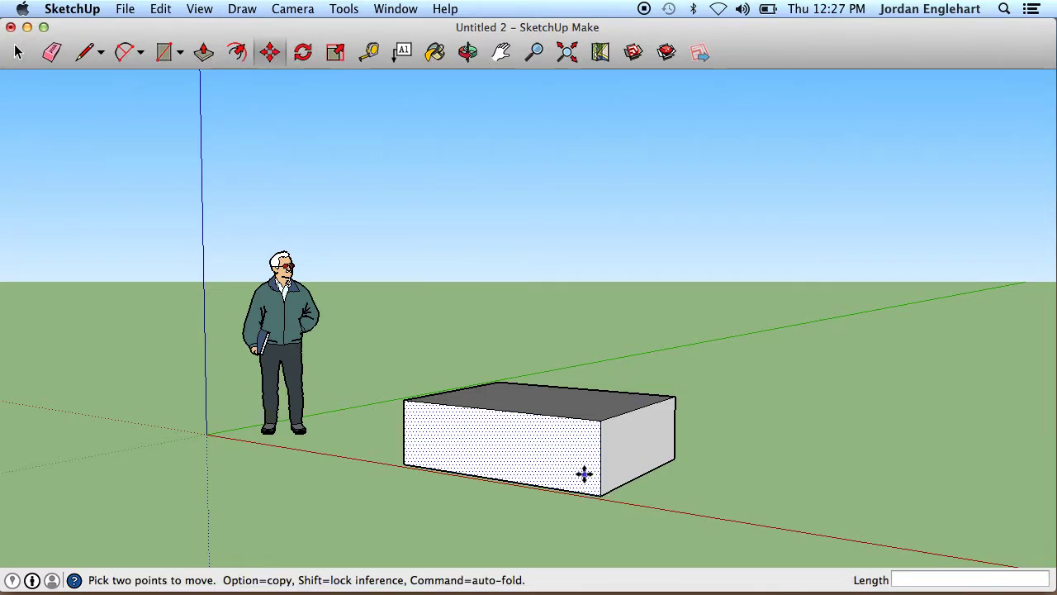
left_click(601, 493)
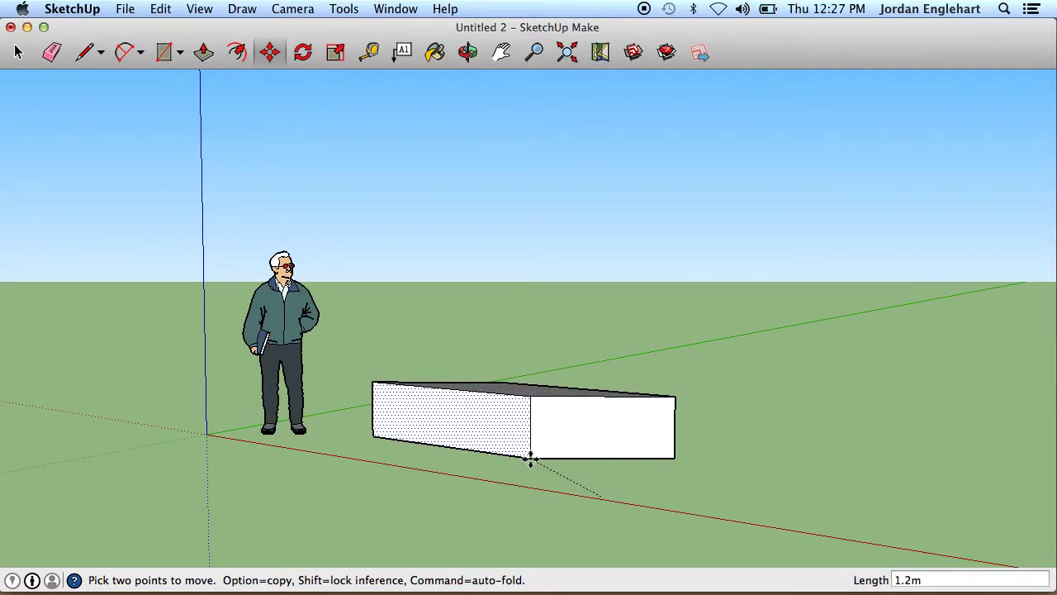
key("Escape")
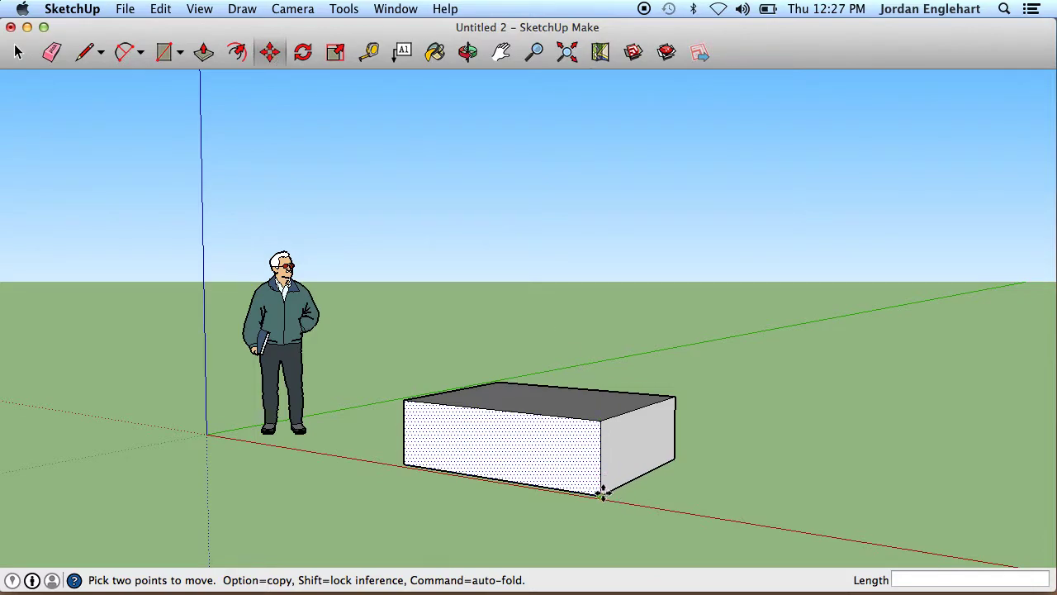
Try to move the box by its lower front corner with nothing selected
left_click(18, 53)
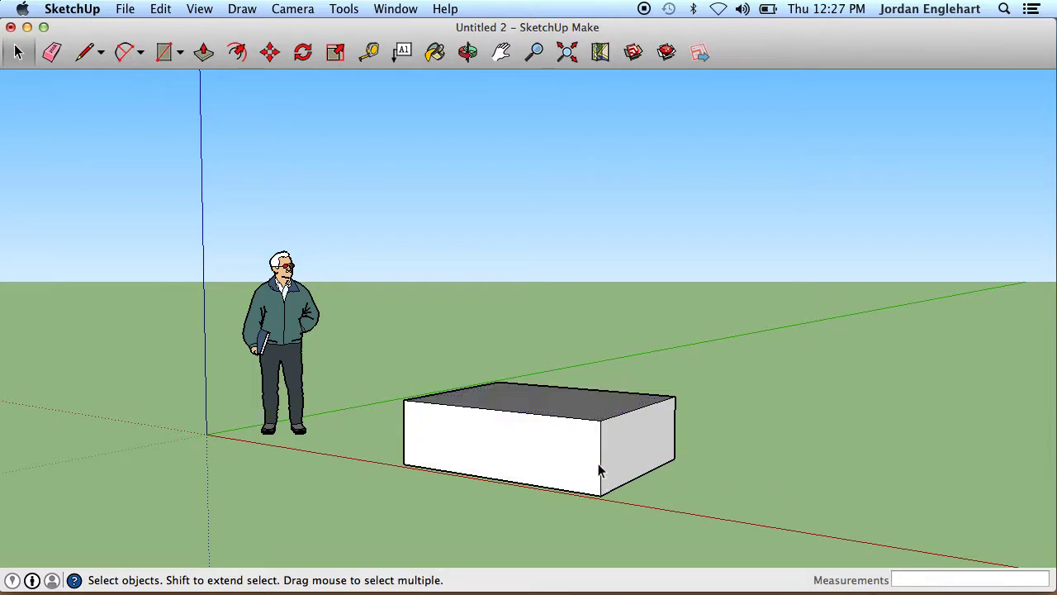
left_click(271, 52)
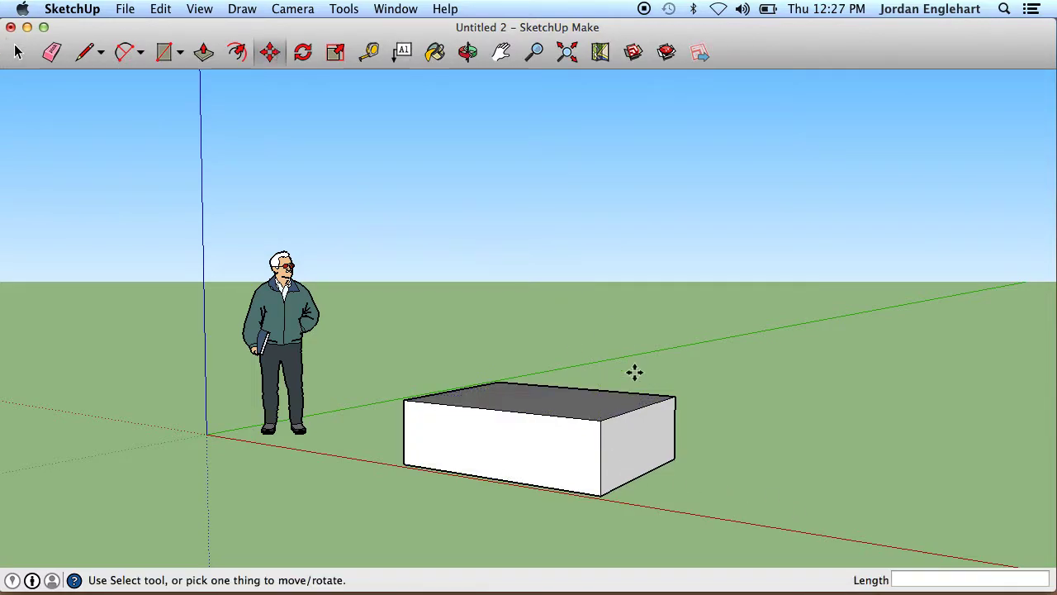
left_click(603, 495)
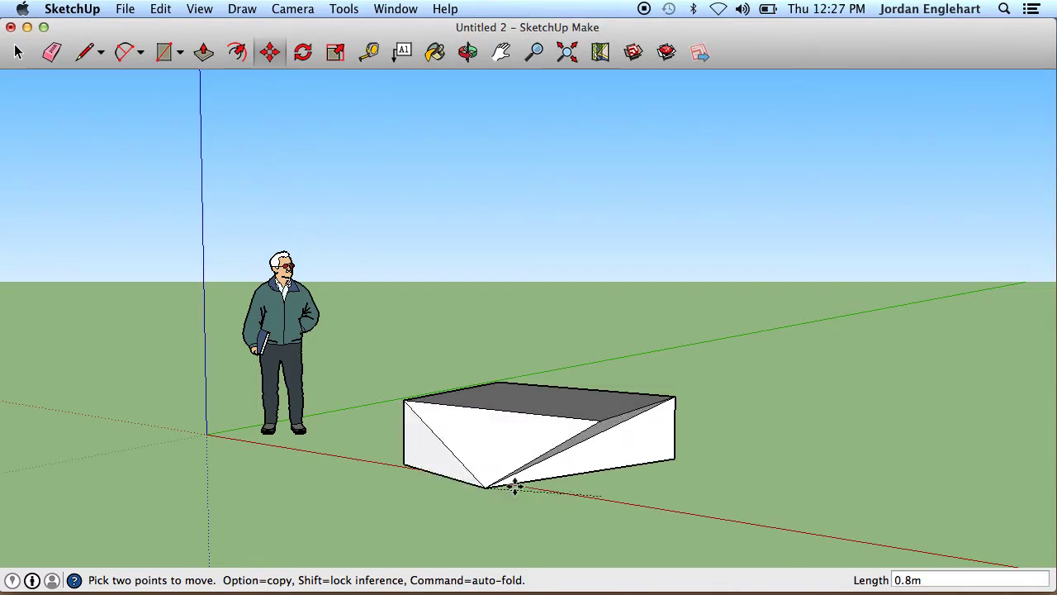
key("Escape")
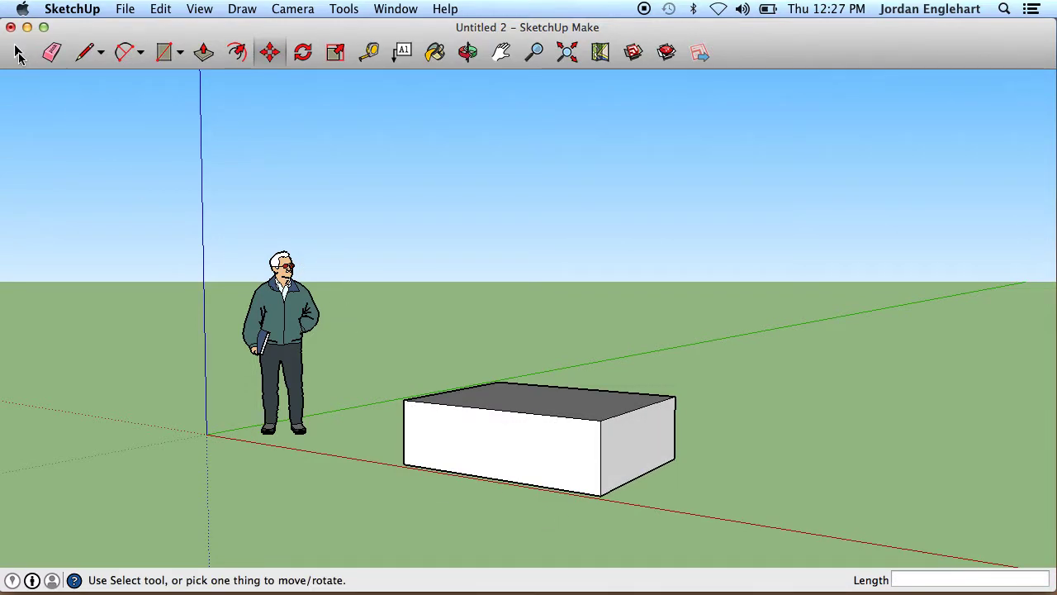
Select the whole box and move it about 0.4 m along the red axis toward the origin
left_click(16, 52)
triple_click(498, 440)
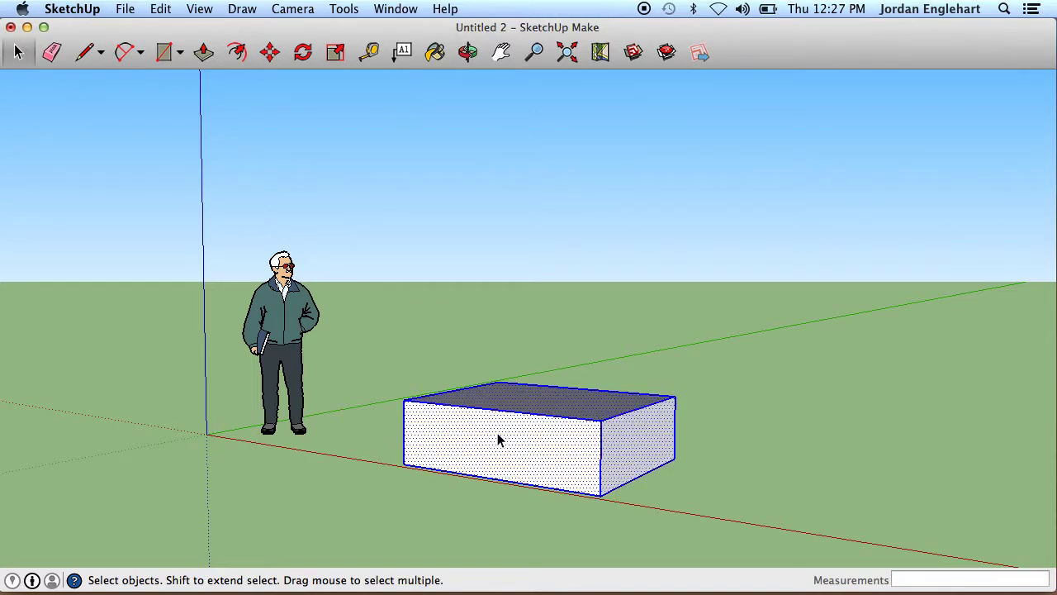
left_click(273, 55)
left_click(602, 496)
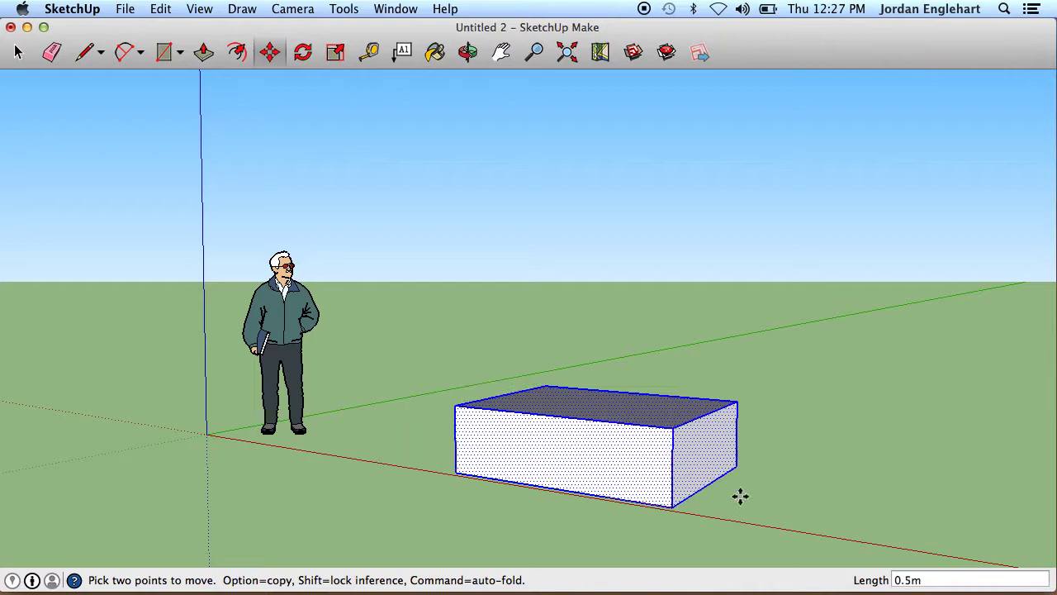
left_click(543, 488)
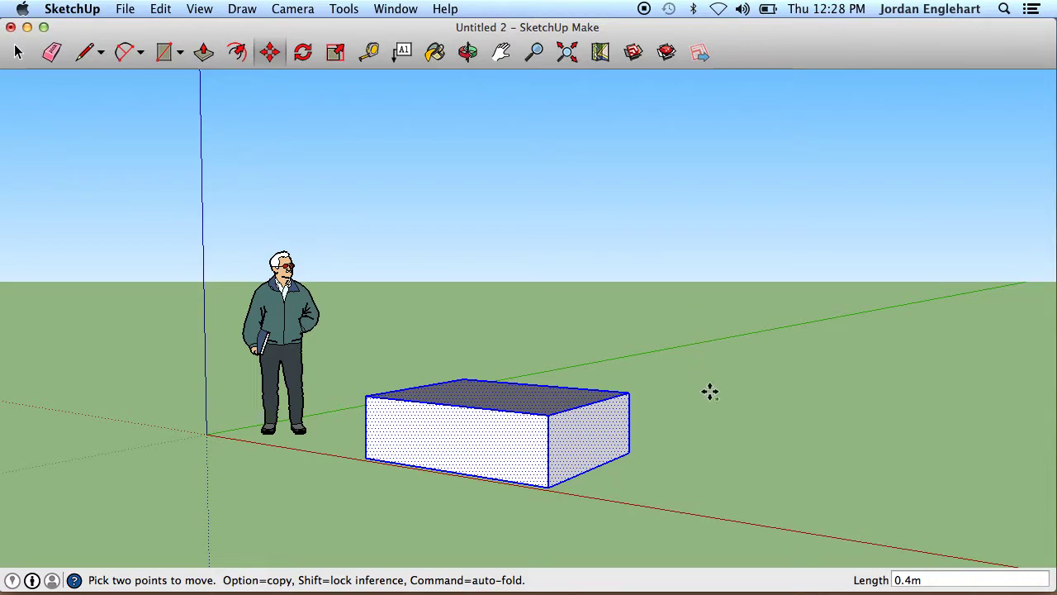
Copy the box about 2.1 m along the red axis away from the origin, using its lower front corner as the base point
left_click(549, 488)
key("alt")
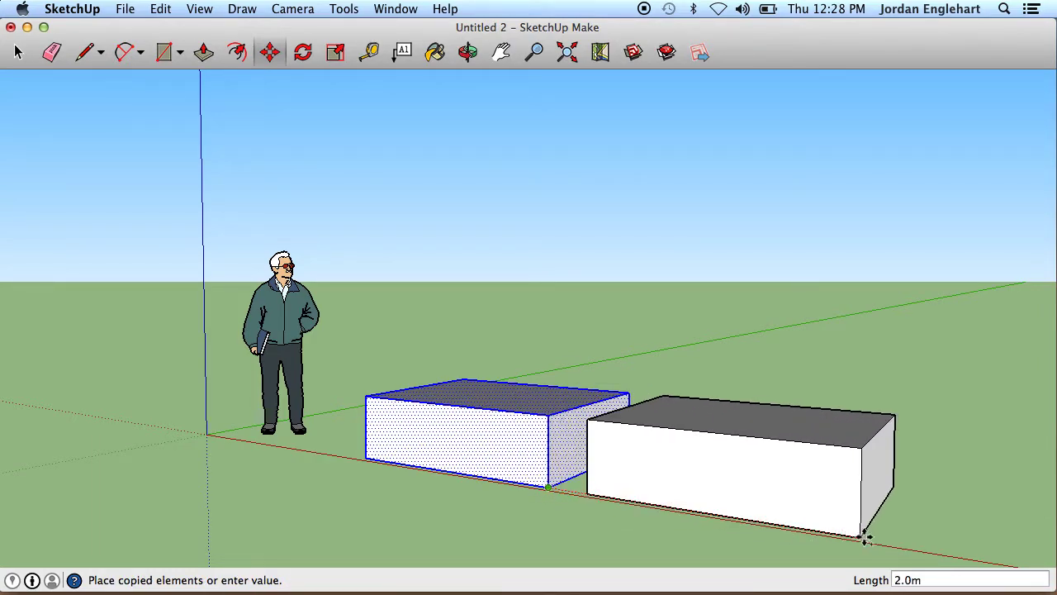
left_click(888, 541)
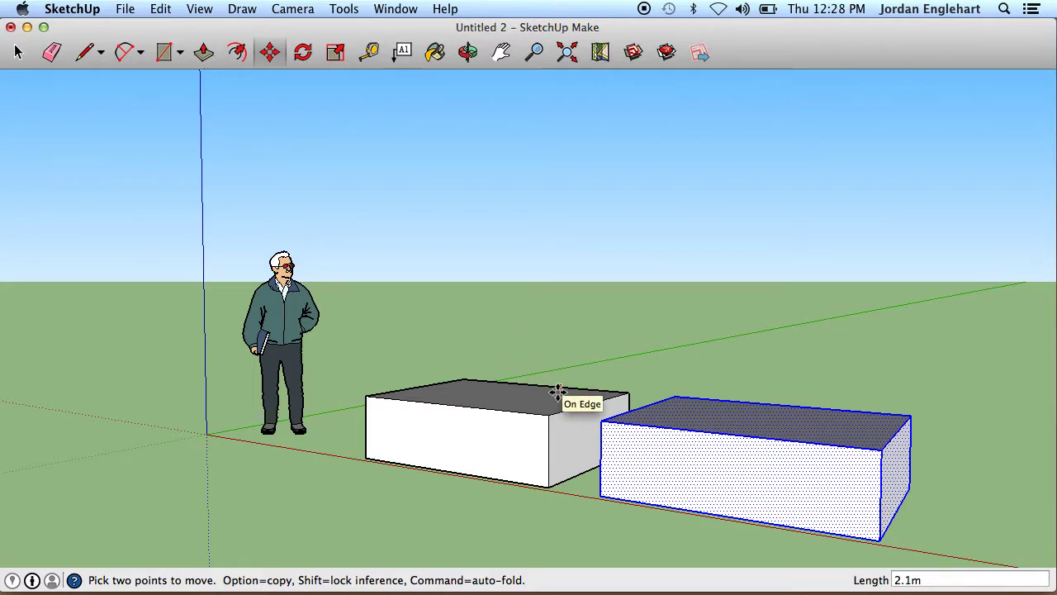
Move the copied box about 0.4 m so its lower corner snaps to the endpoint of the first box
left_click(597, 495)
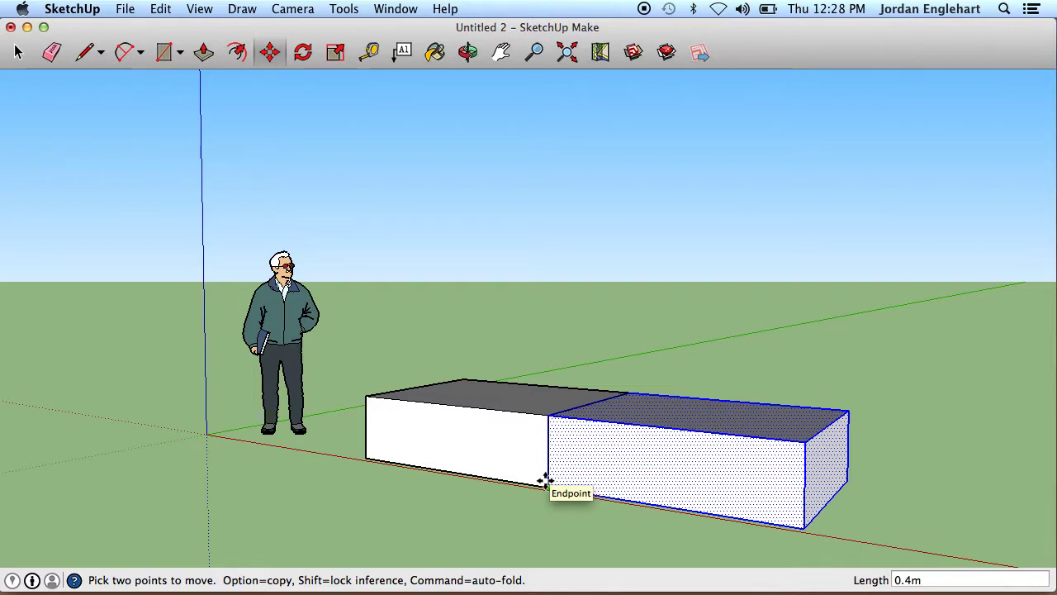
left_click(545, 482)
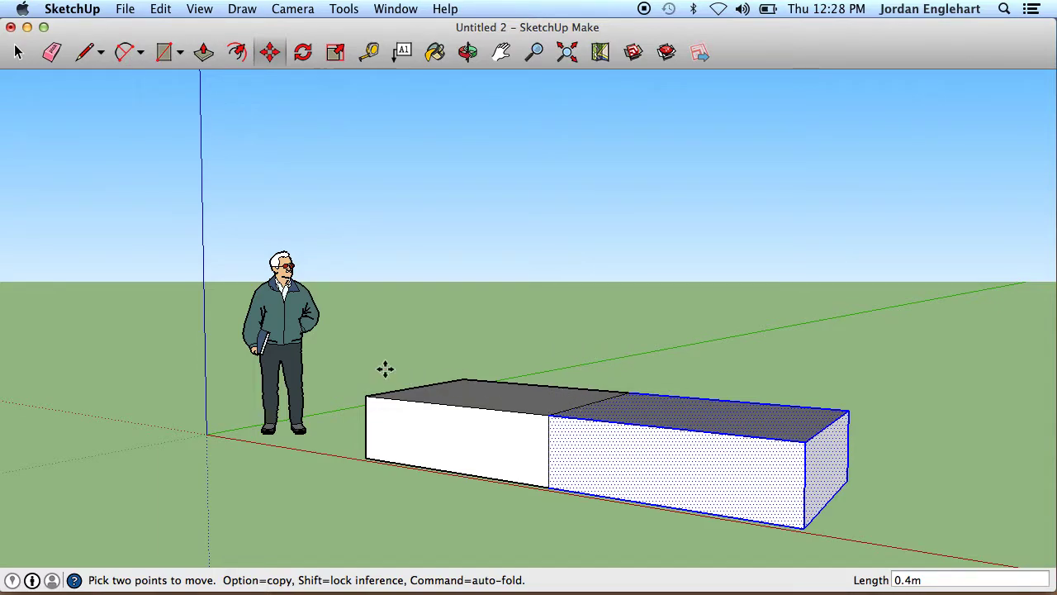
Select single faces and then all connected geometry of the touching boxes to check whether they are still separate
left_click(18, 52)
left_click(483, 428)
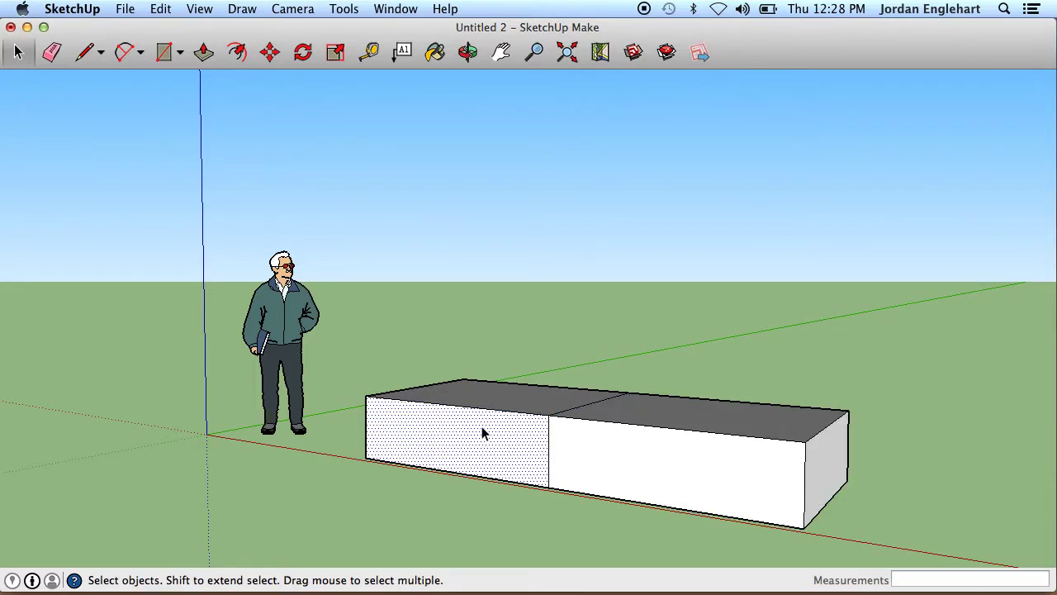
left_click(666, 469, "shift")
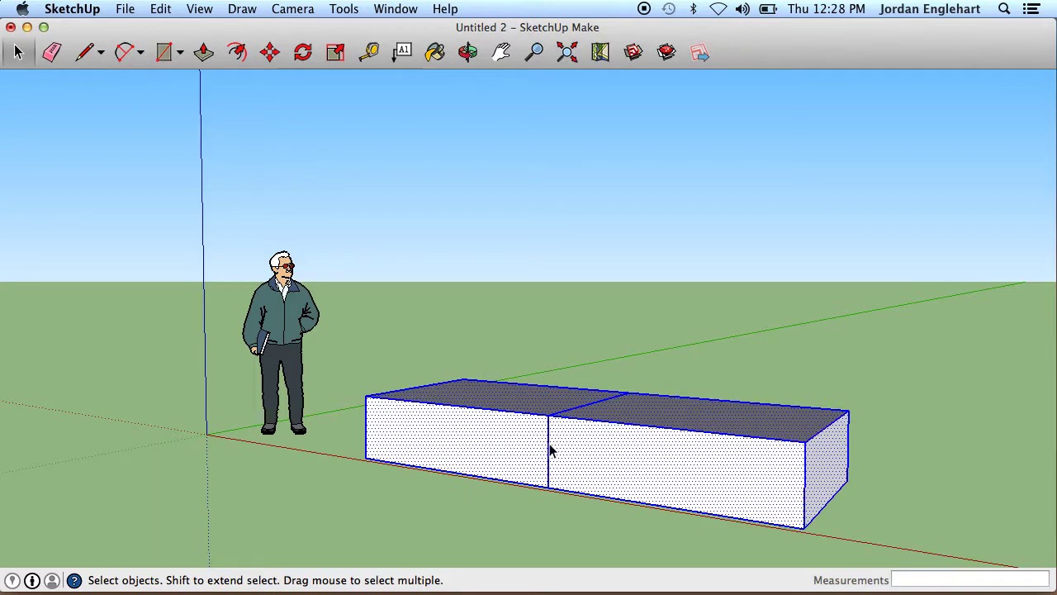
left_click(722, 446)
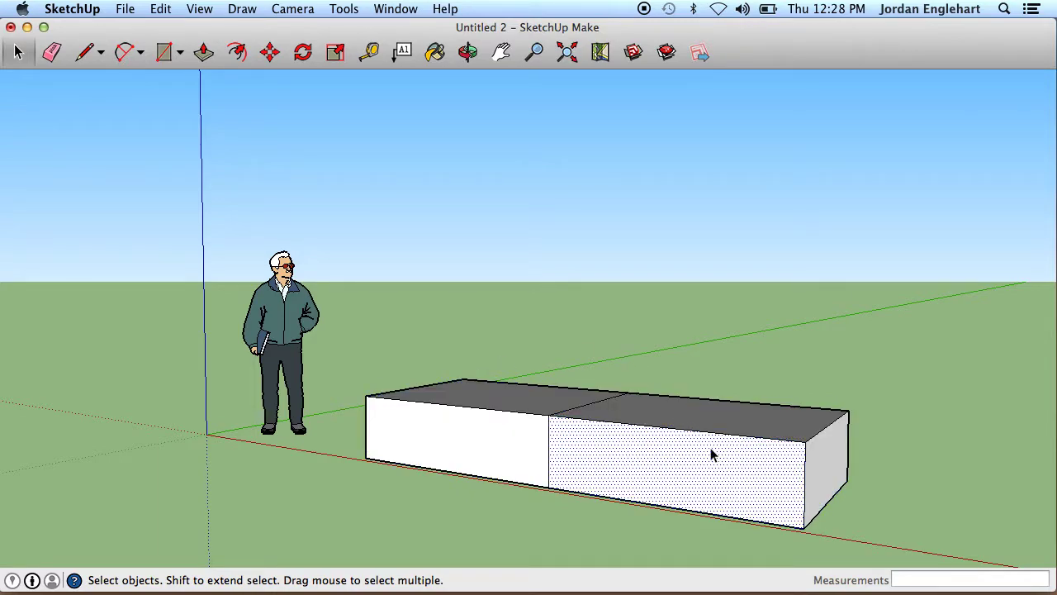
left_click(631, 459)
triple_click(612, 458)
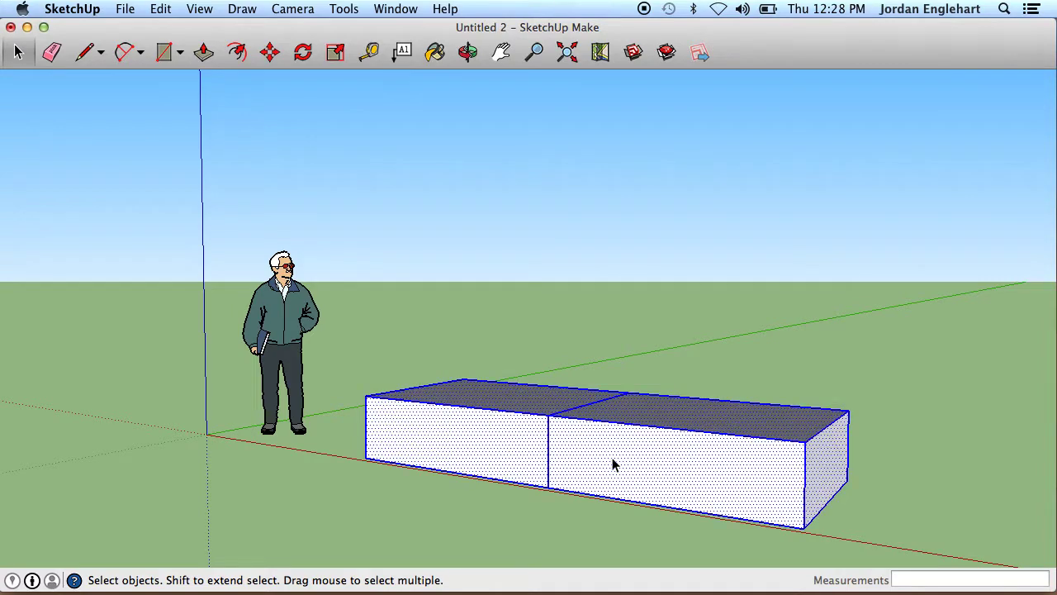
Clear the selection and undo the last move of the copied box
left_click(517, 295)
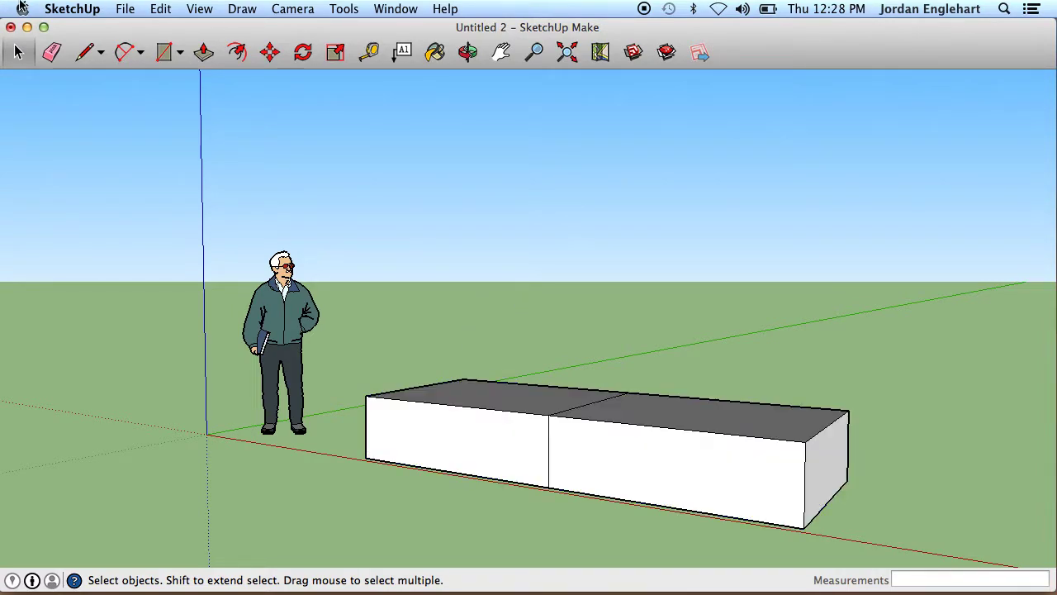
left_click(160, 10)
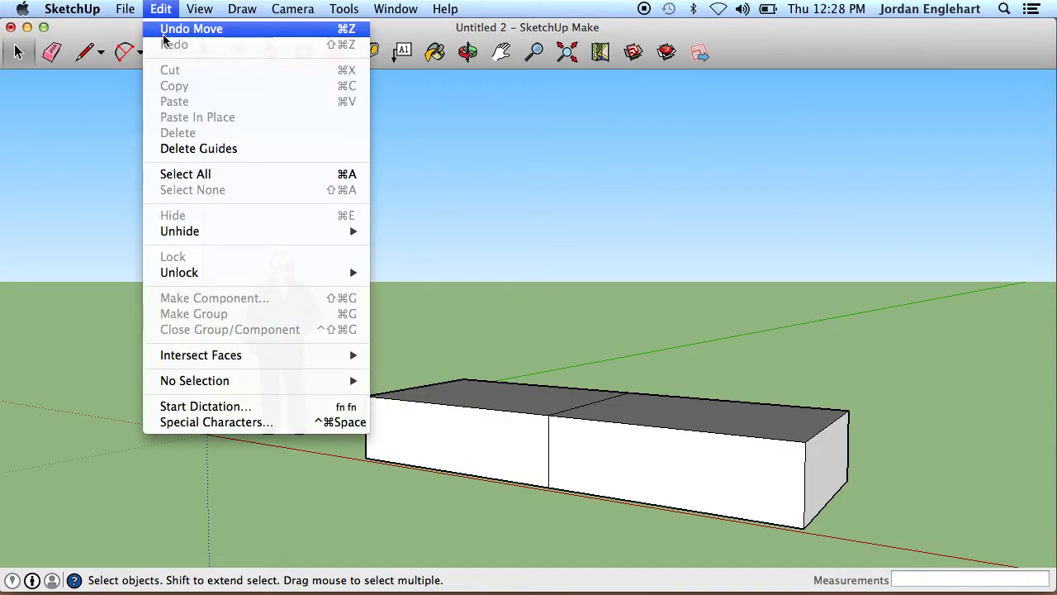
left_click(164, 33)
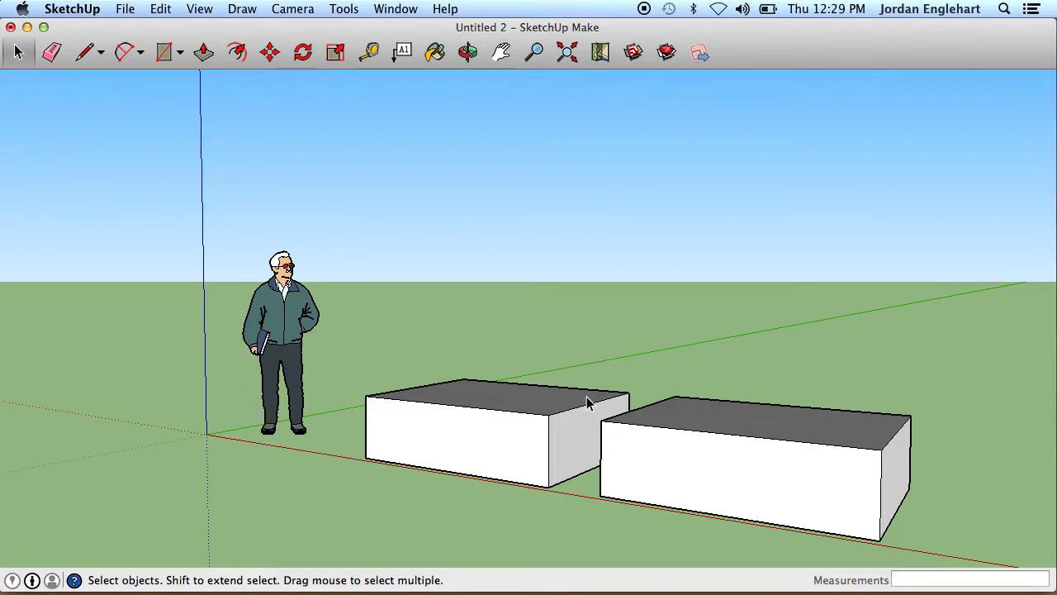
Select all connected geometry of the copied box and make it a group
left_click(787, 487)
double_click(786, 487)
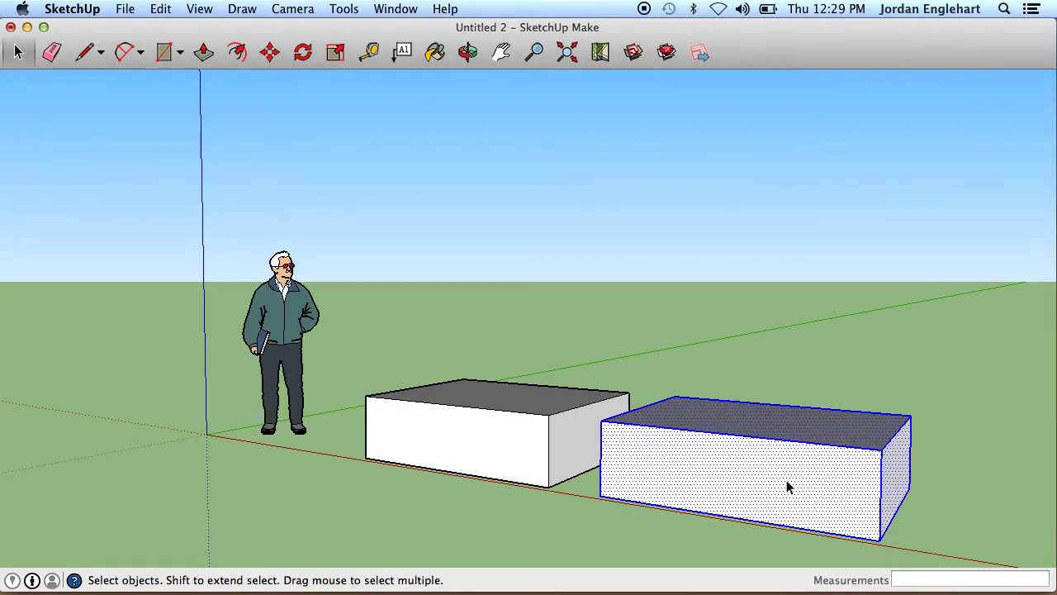
right_click(702, 446)
mouse_move(712, 438)
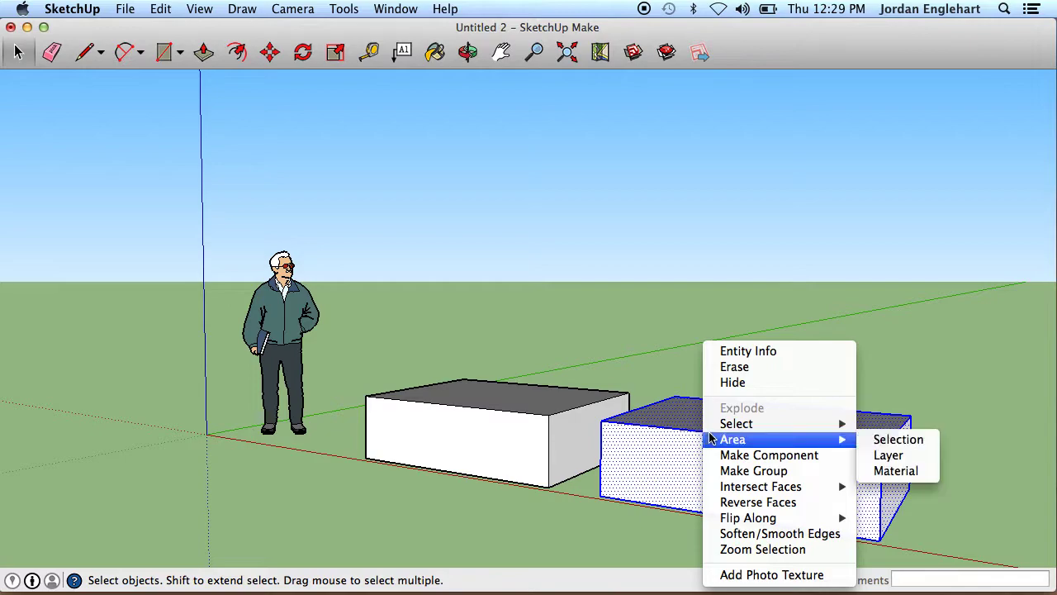
left_click(730, 472)
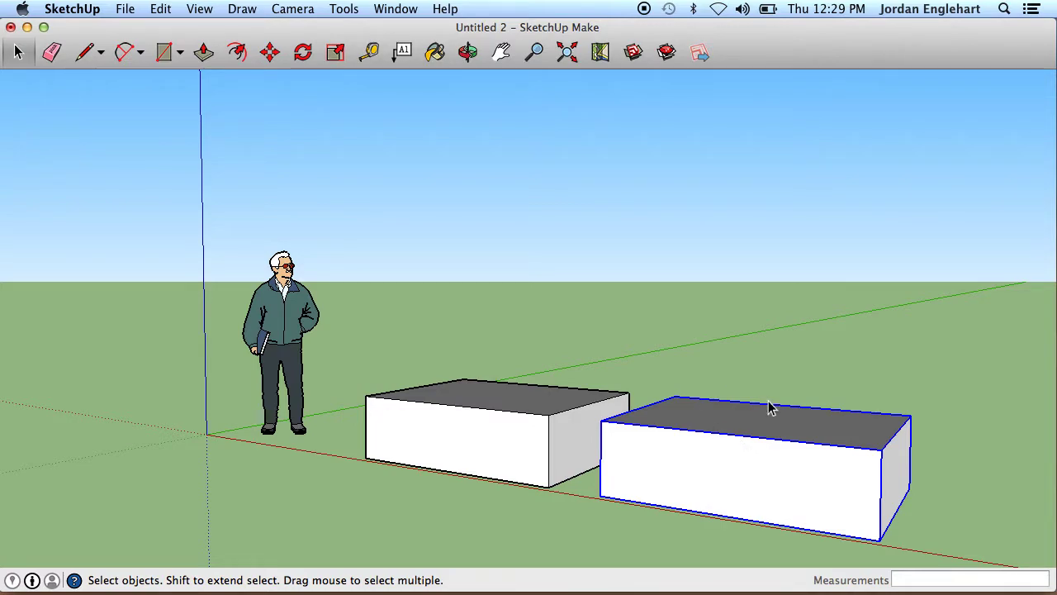
left_click(159, 10)
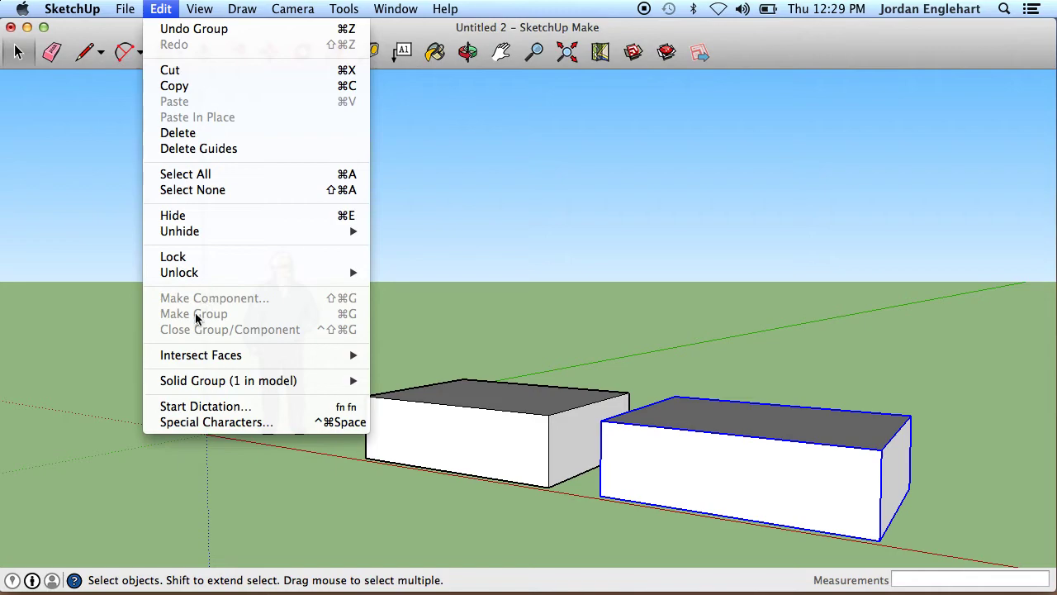
left_click(777, 330)
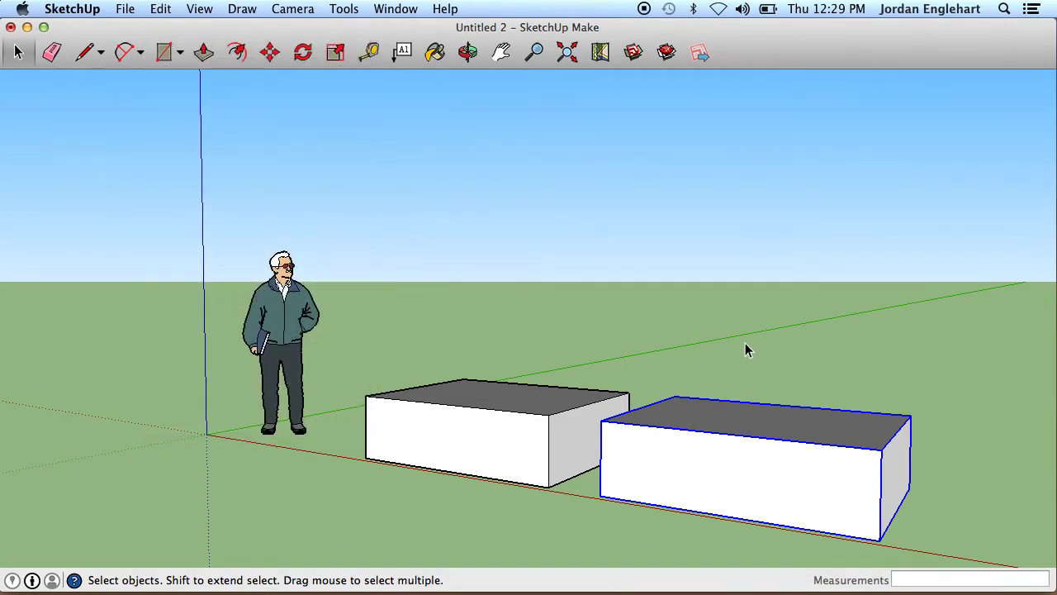
Select individual faces of the ungrouped first box to examine how its loose geometry is picked
left_click(557, 372)
left_click(508, 426)
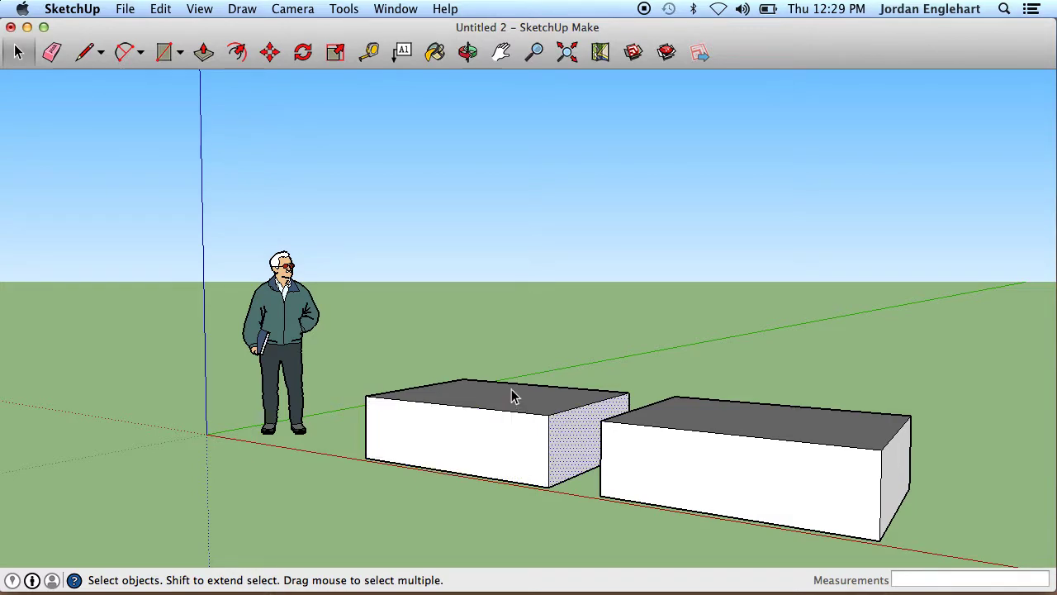
left_click(507, 445)
left_click(565, 445)
Move the grouped box about 1.0 m along the red axis into the first box, and move it back out about 1.1 m
left_click(751, 455)
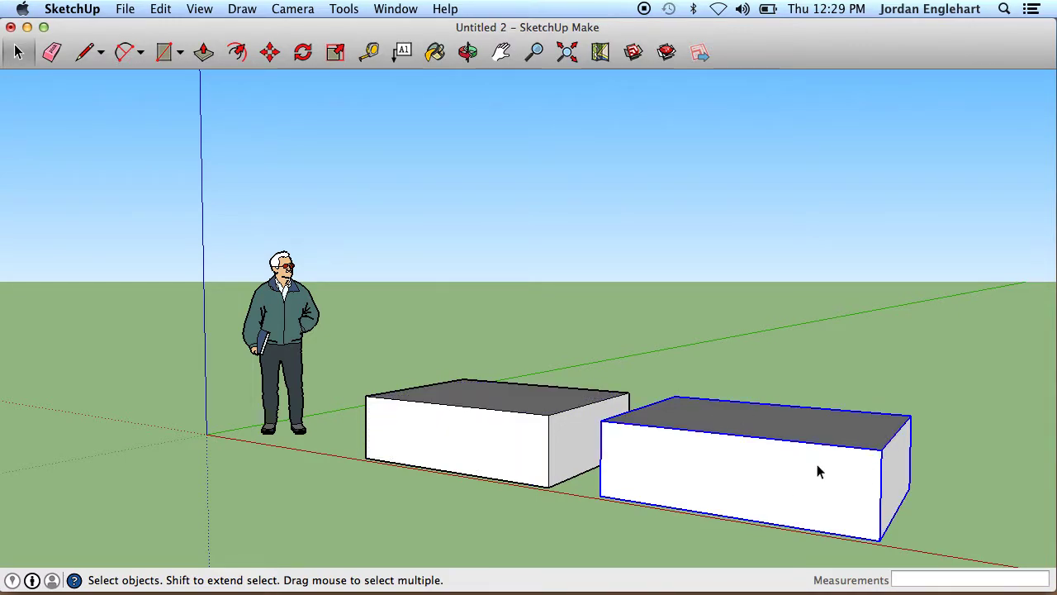
left_click(272, 53)
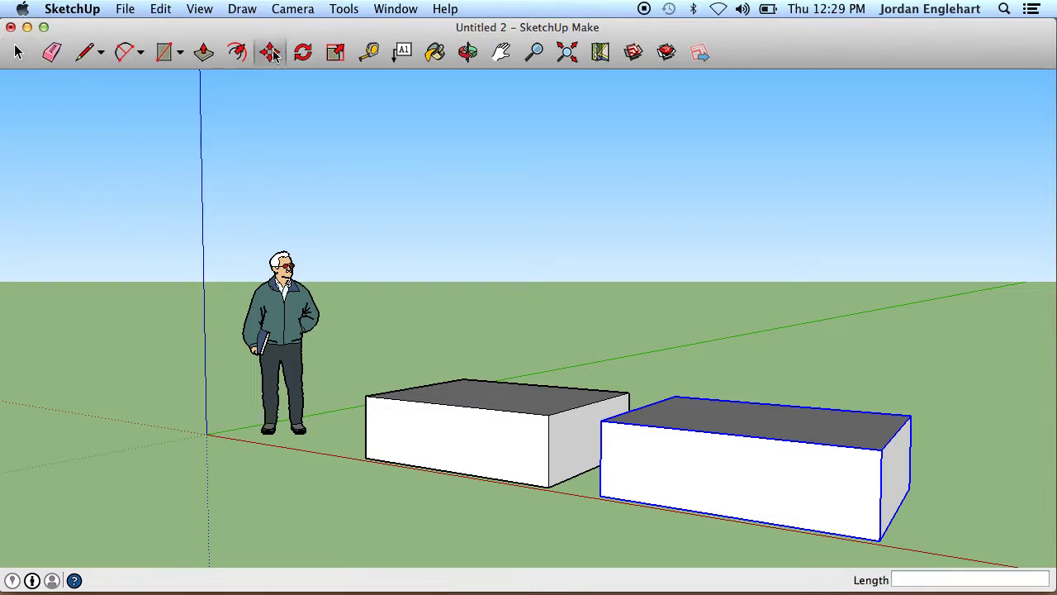
left_click(878, 538)
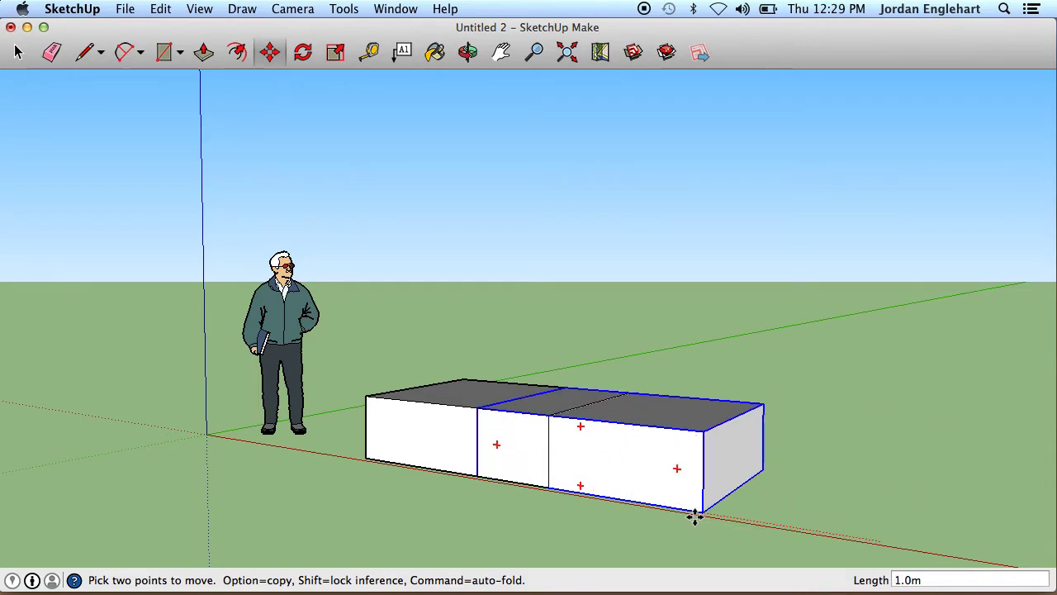
left_click(695, 516)
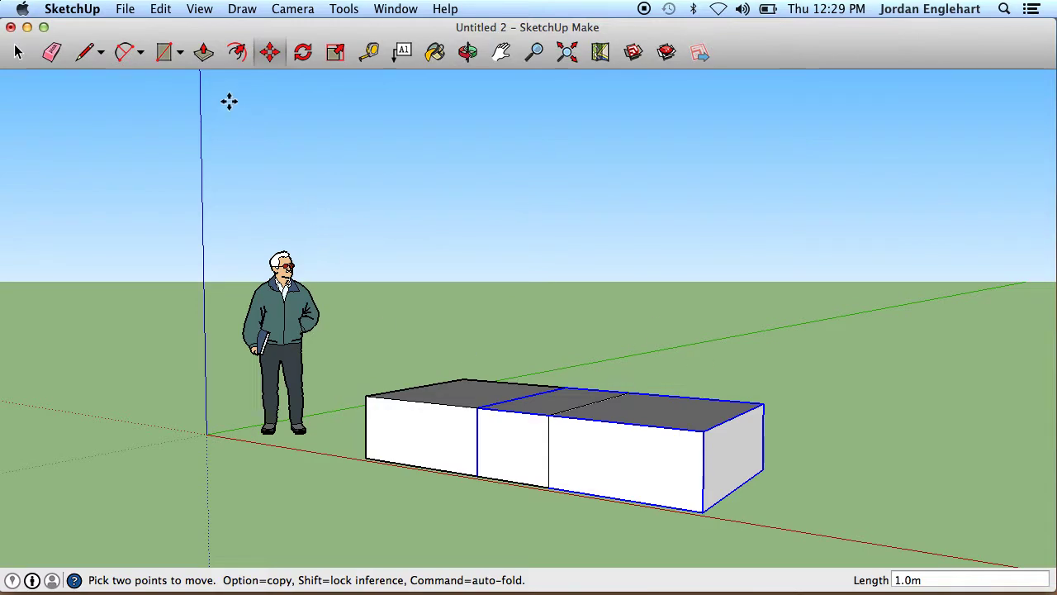
left_click(701, 506)
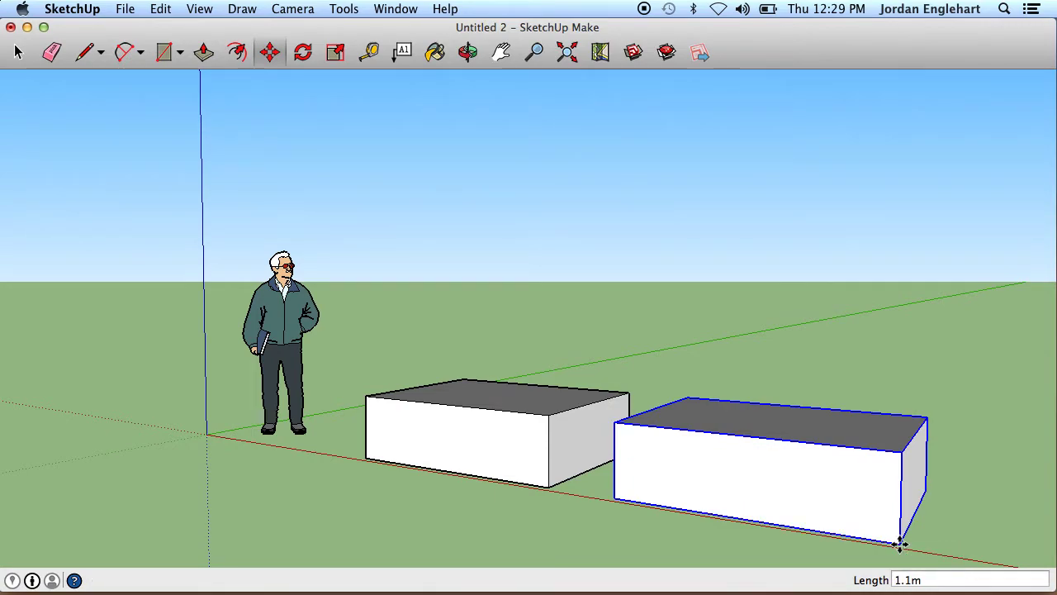
left_click(900, 544)
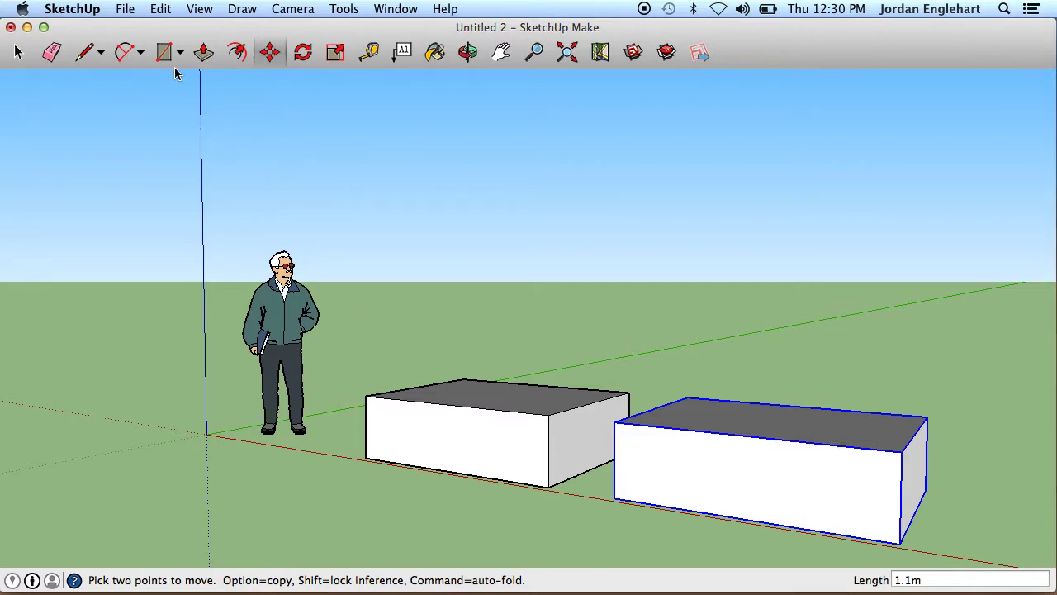
Try to move only the front face of the ungrouped first box
left_click(450, 430)
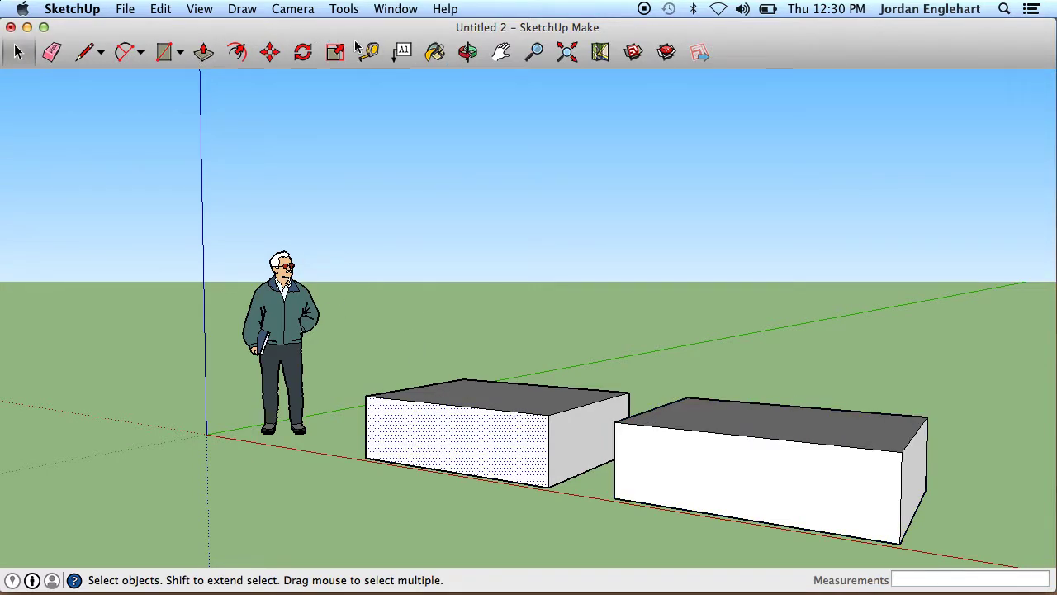
left_click(269, 53)
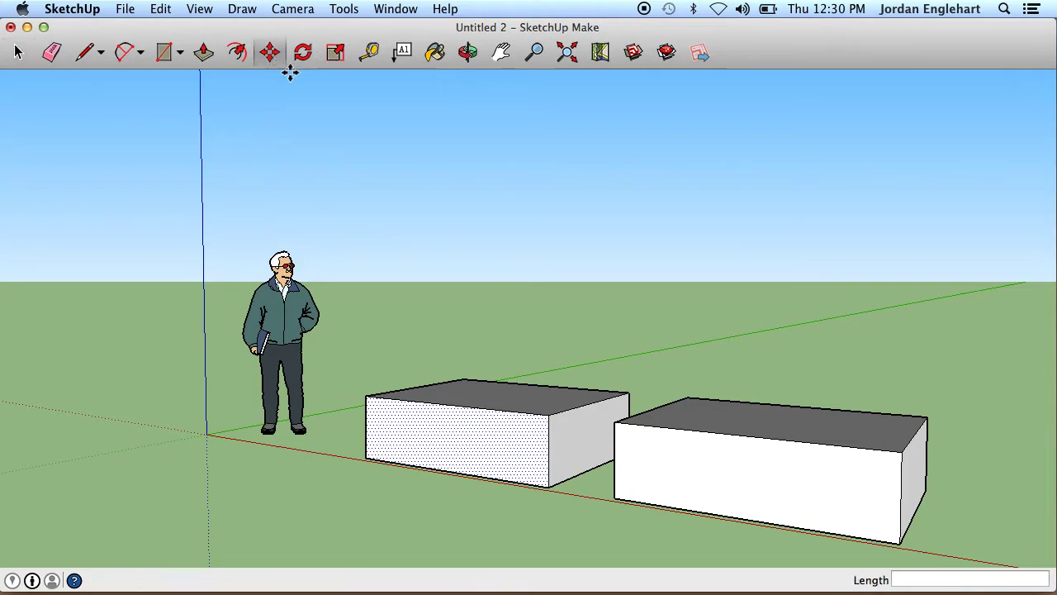
left_click(485, 428)
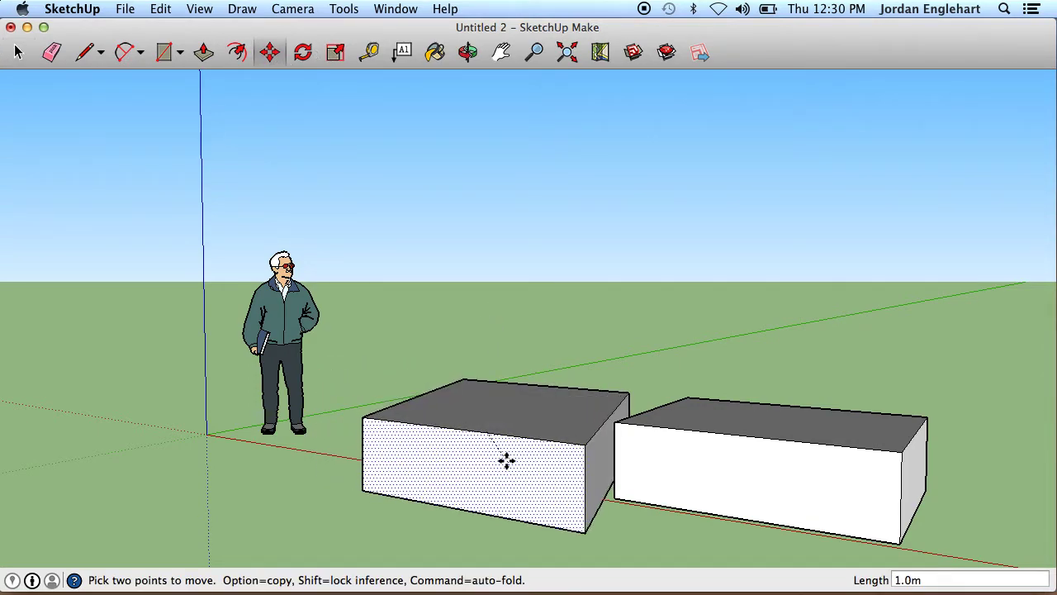
key("Escape")
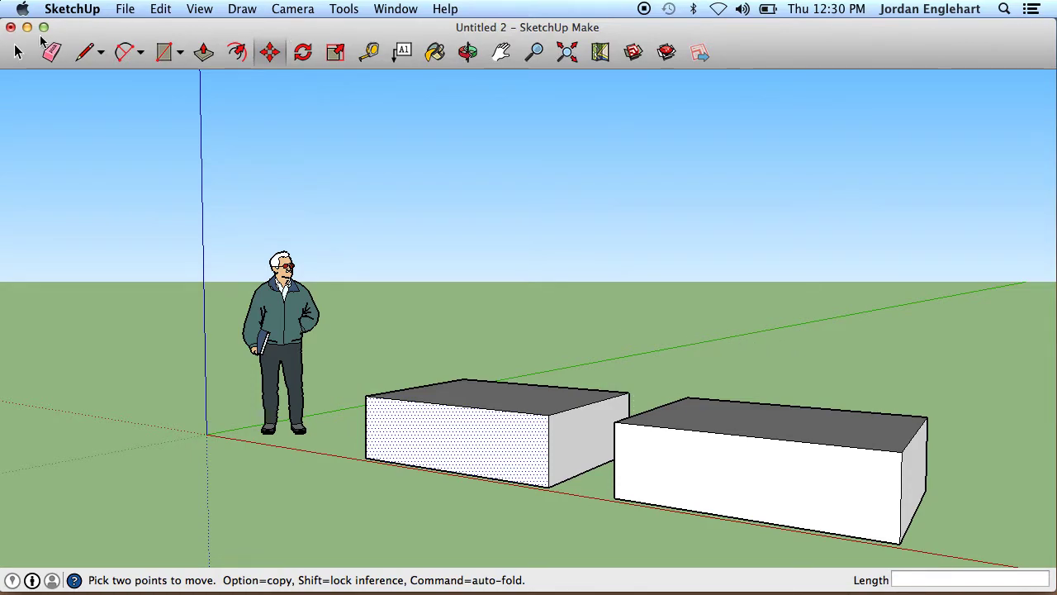
Select all connected geometry of the first box and make it a group
key("space")
left_click(663, 479)
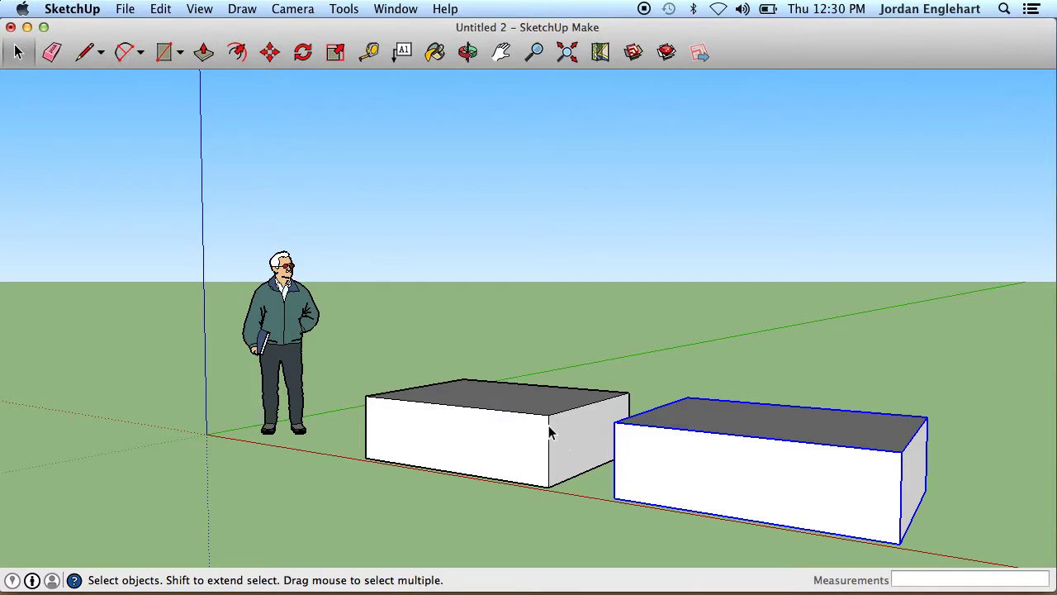
left_click(490, 435)
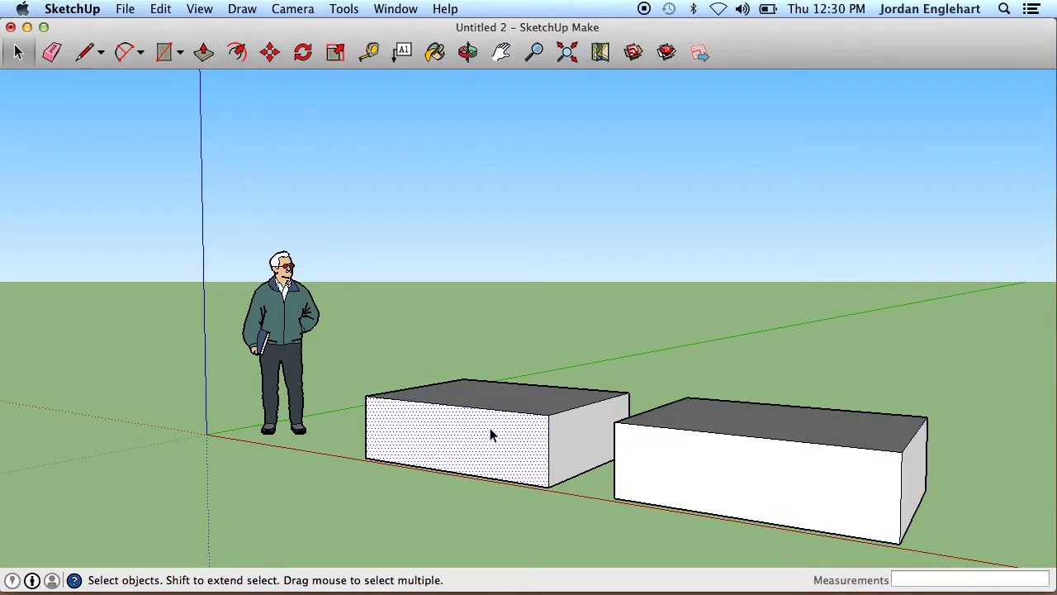
triple_click(489, 426)
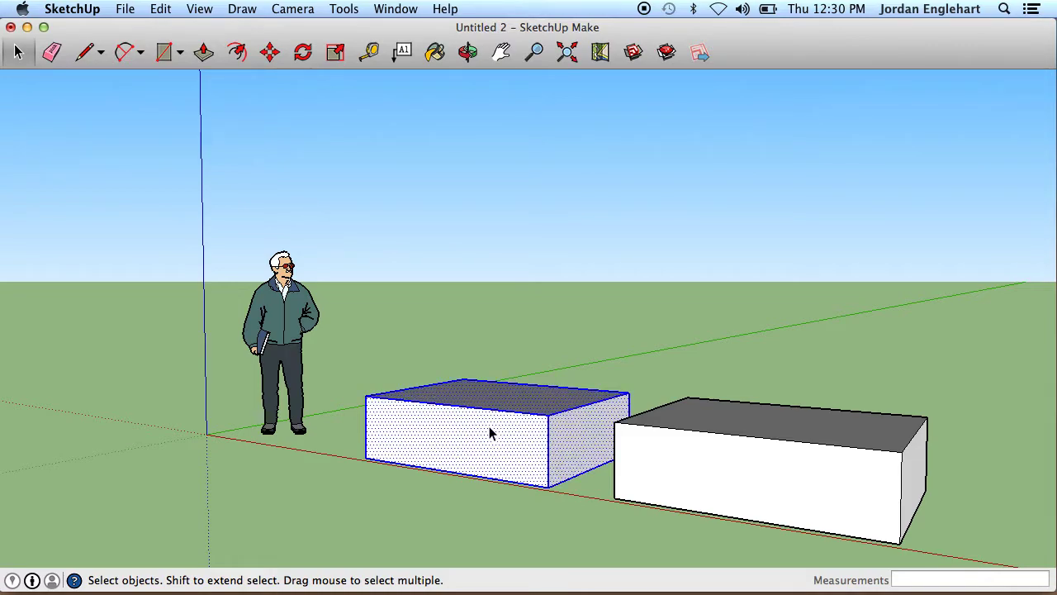
right_click(489, 426)
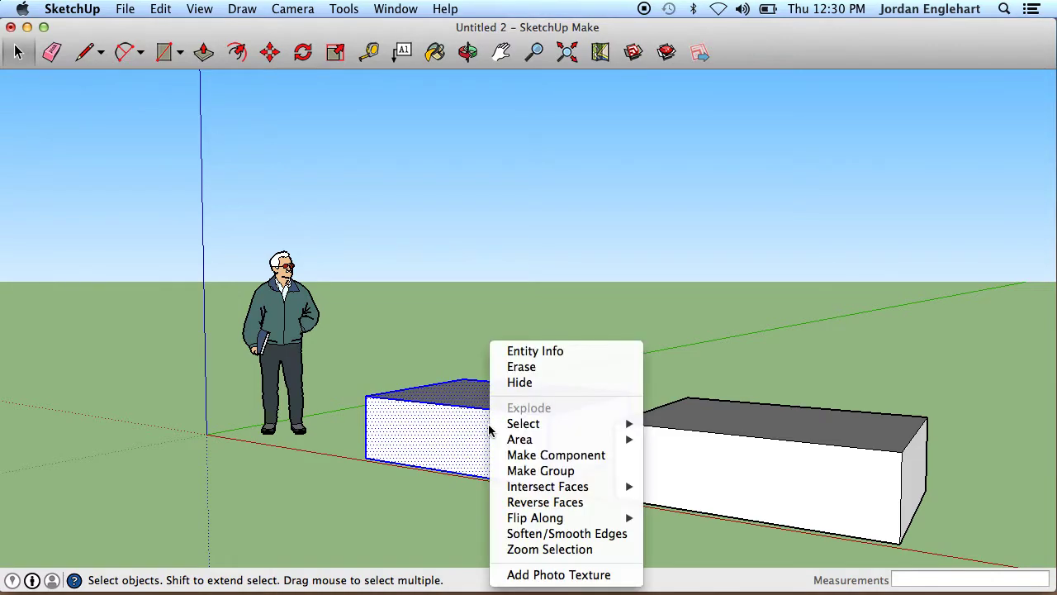
left_click(525, 472)
Select each grouped box as a single object and delete the first box, the one nearer the origin
left_click(640, 324)
left_click(749, 435)
left_click(541, 450)
left_click(743, 467)
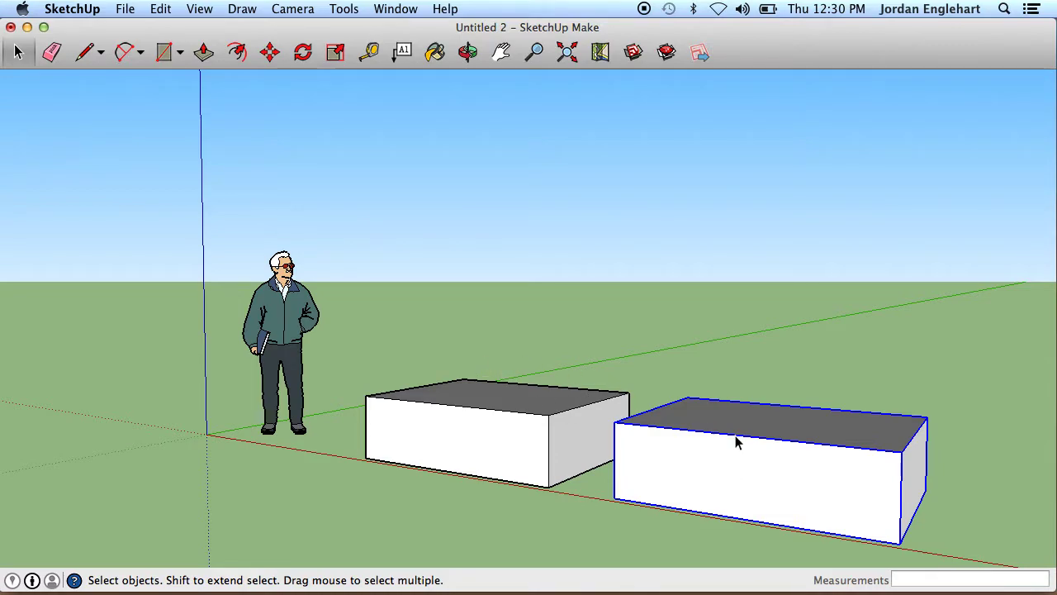
left_click(513, 442)
key("Delete")
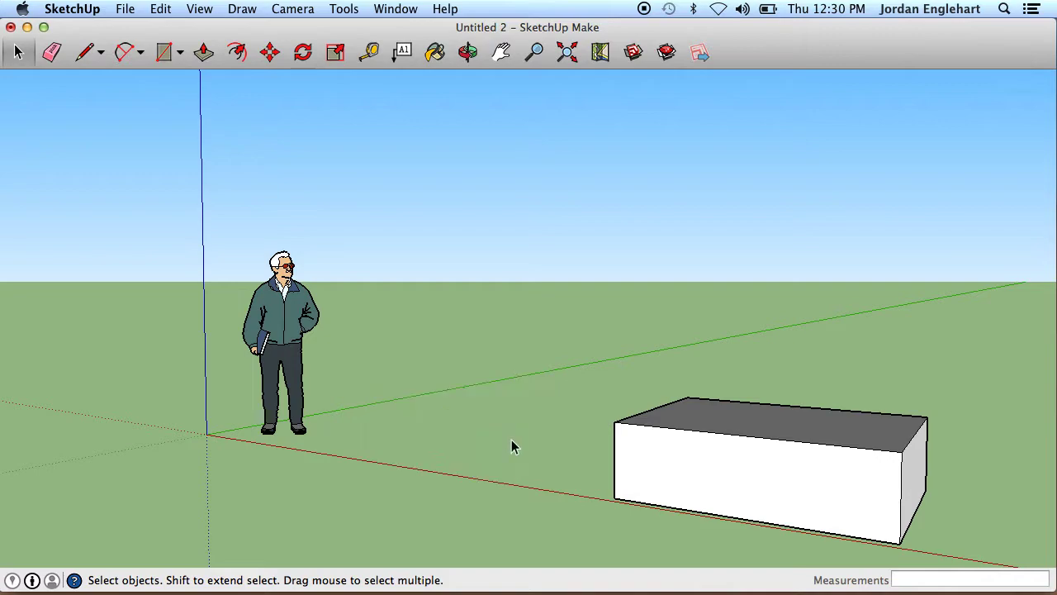
Move the remaining grouped box about 1.5 m along the red axis toward the origin
left_click(741, 466)
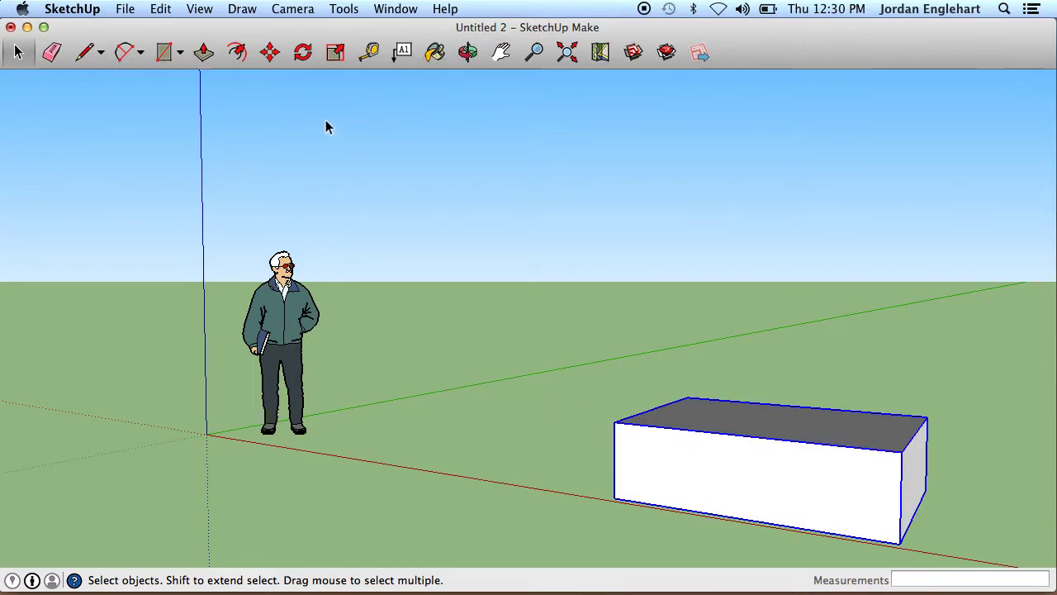
left_click(203, 52)
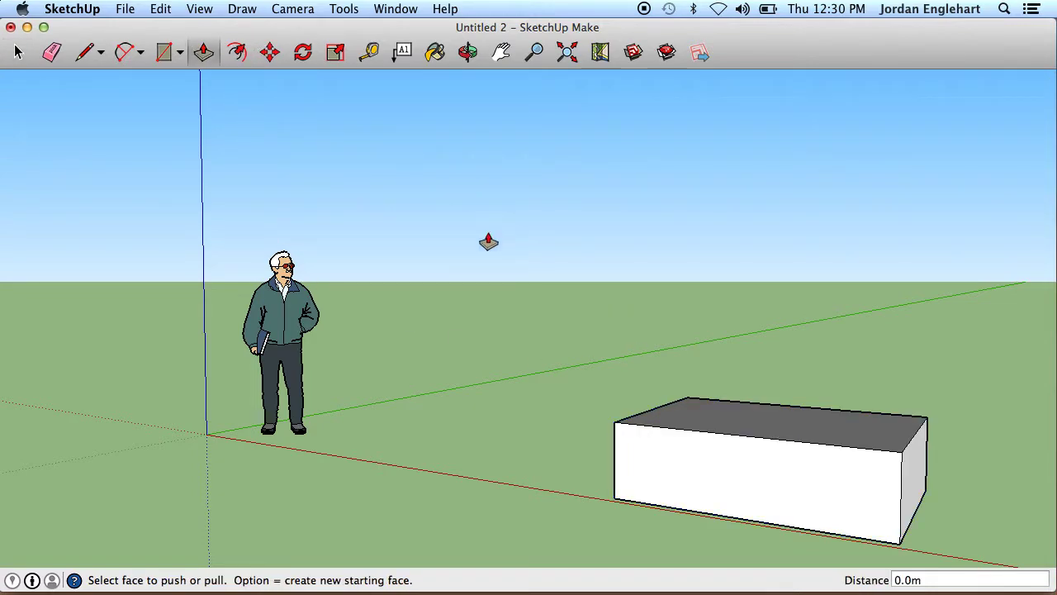
left_click(270, 53)
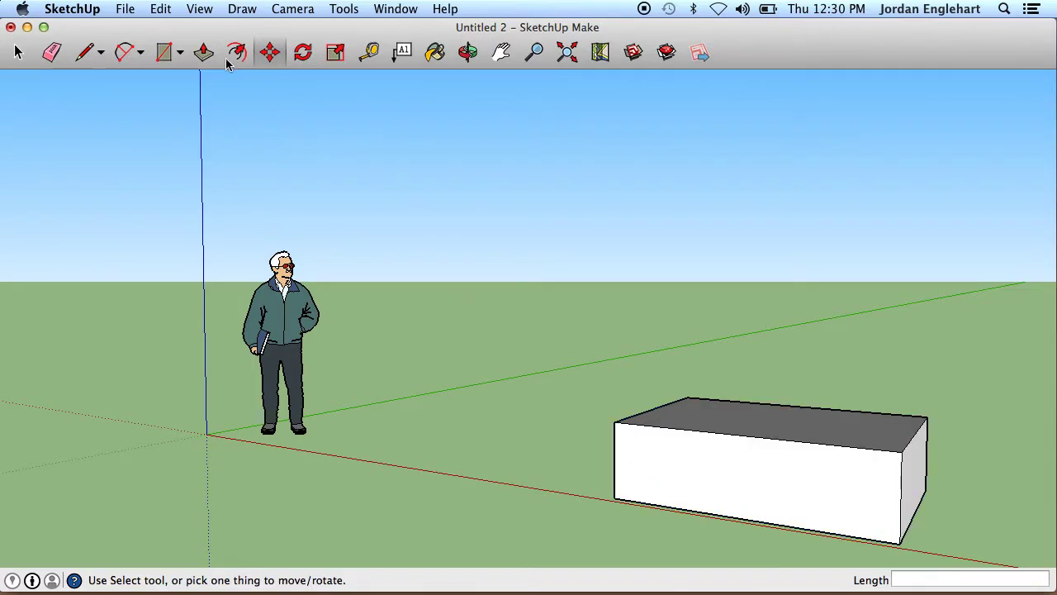
left_click(650, 480)
left_click(449, 436)
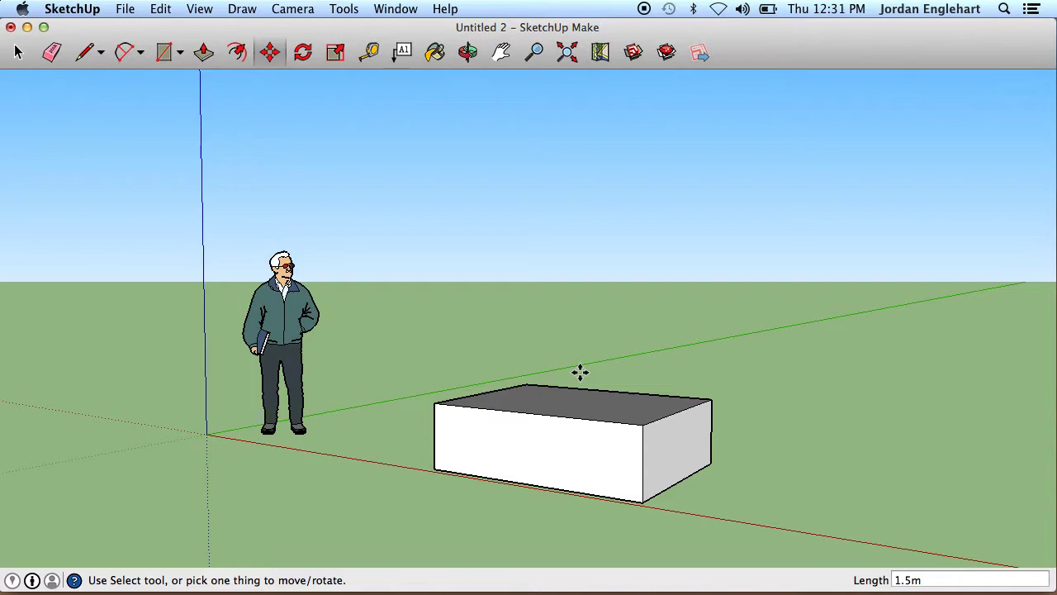
Open the box group for editing, select all of its geometry, and close the group
left_click(14, 52)
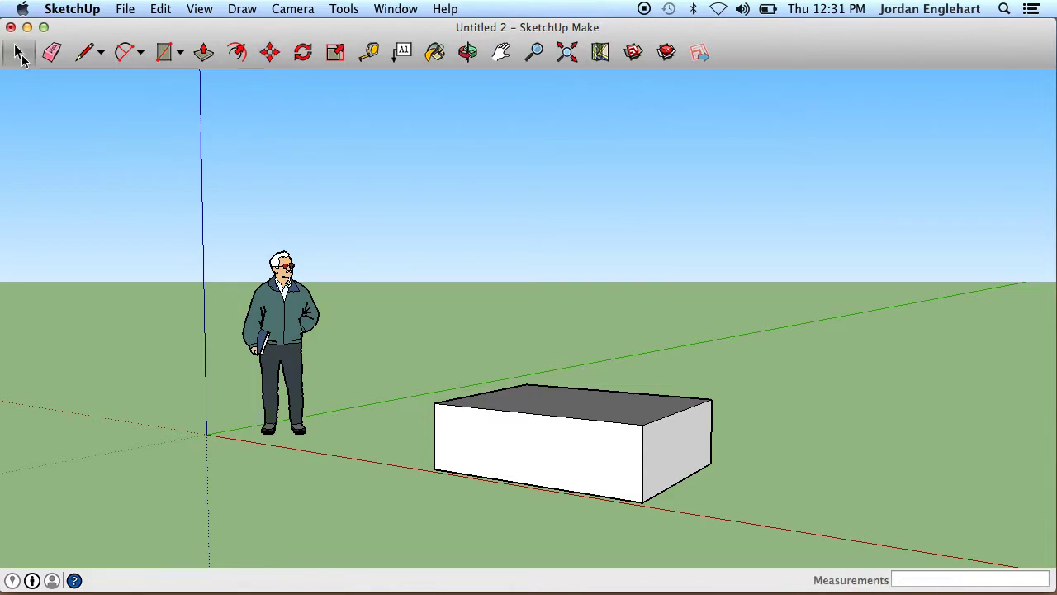
left_click(531, 434)
double_click(531, 434)
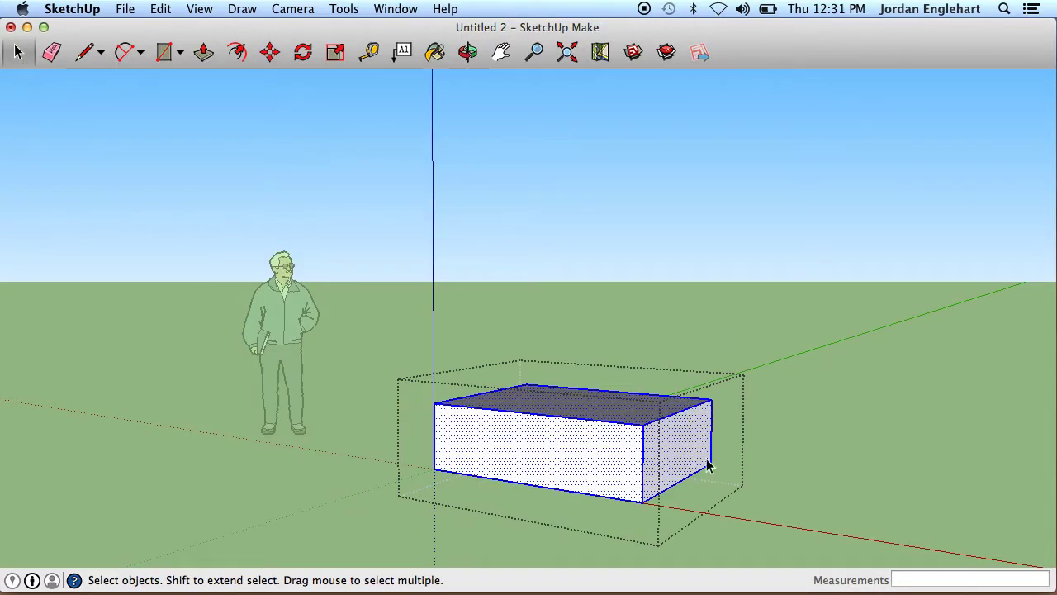
left_click(793, 449)
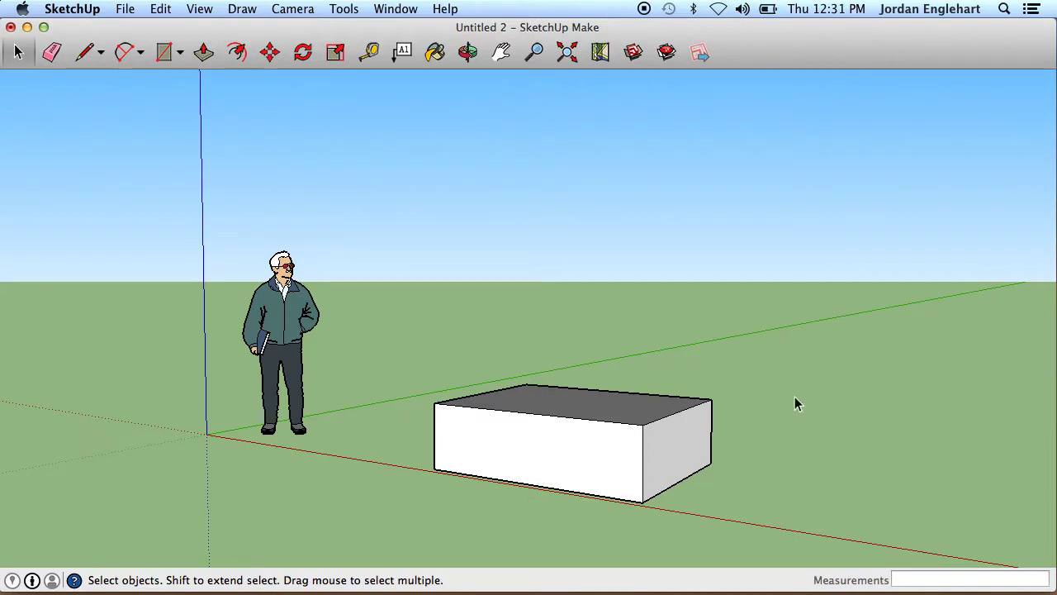
Reopen the box group for editing, select its front, top and side faces individually, and close the group
left_click(621, 423)
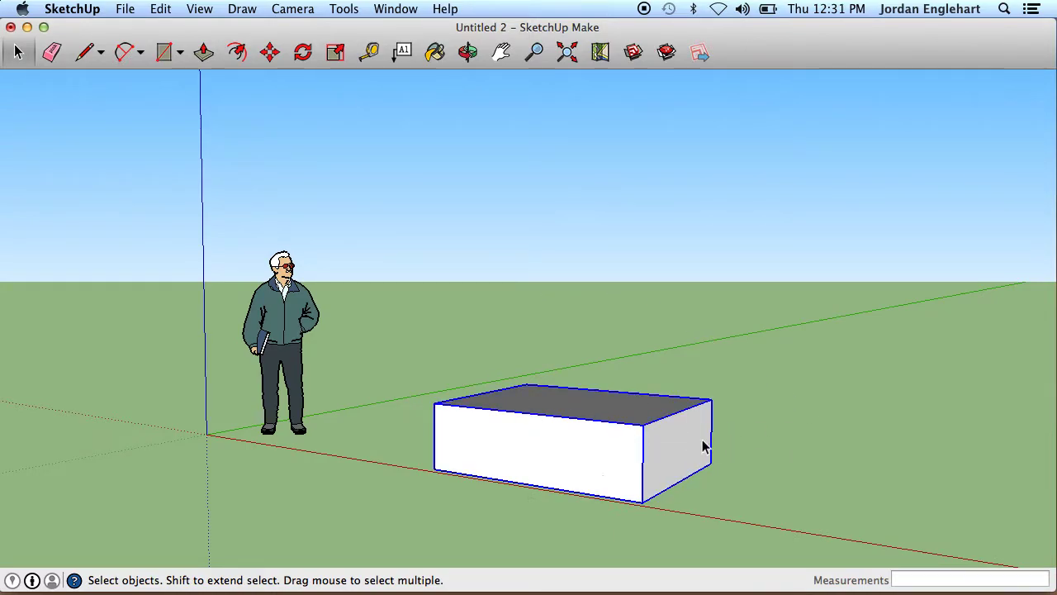
double_click(579, 437)
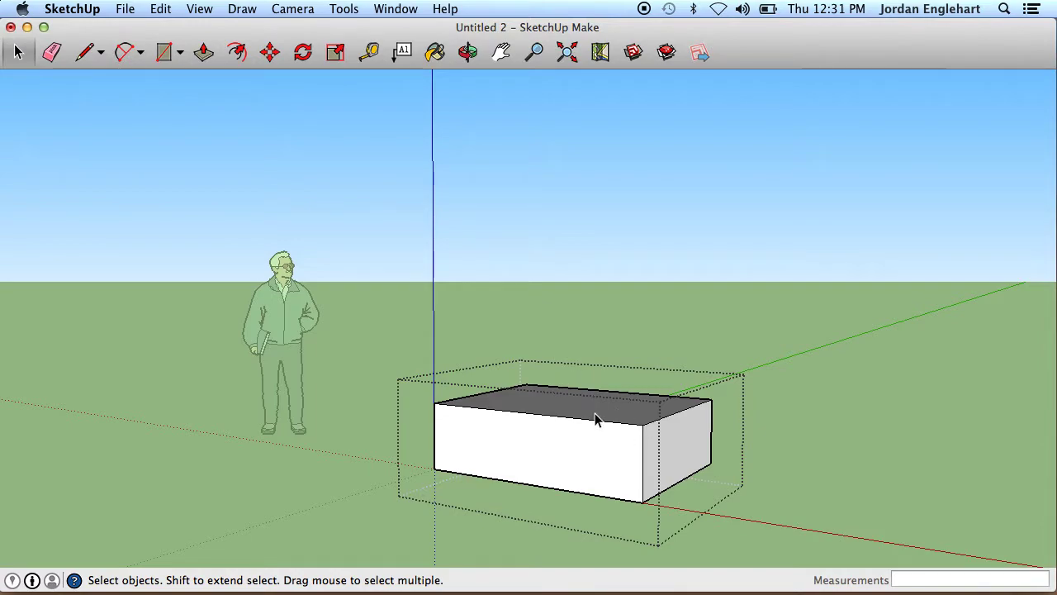
left_click(574, 432)
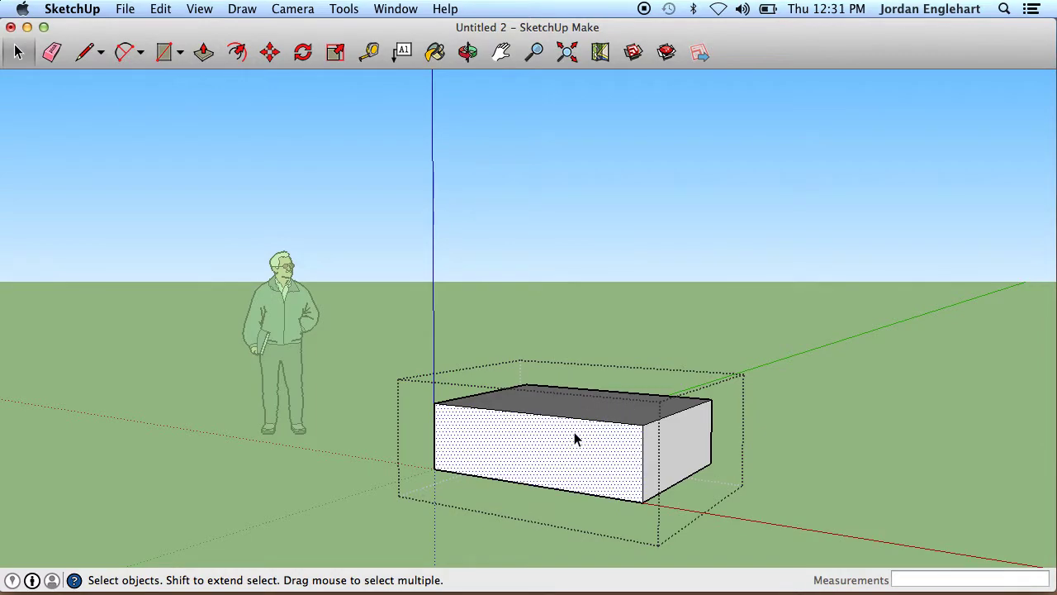
left_click(594, 410)
left_click(686, 434)
left_click(591, 454)
left_click(851, 425)
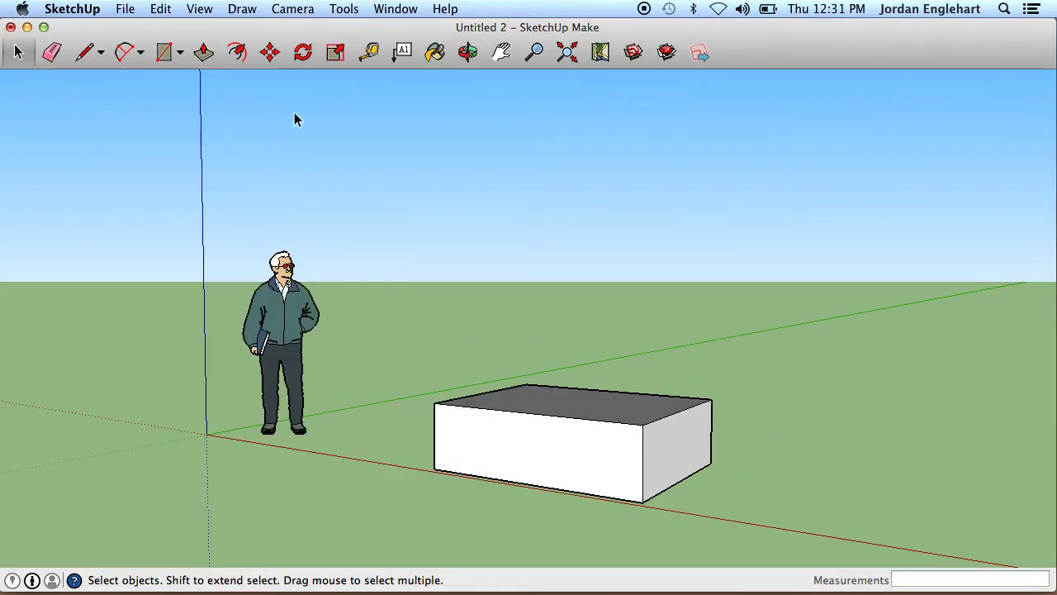
Open the box group for editing, pull its top face up about 1.3 m, and close the group
left_click(467, 52)
left_click_drag(757, 267, 714, 280)
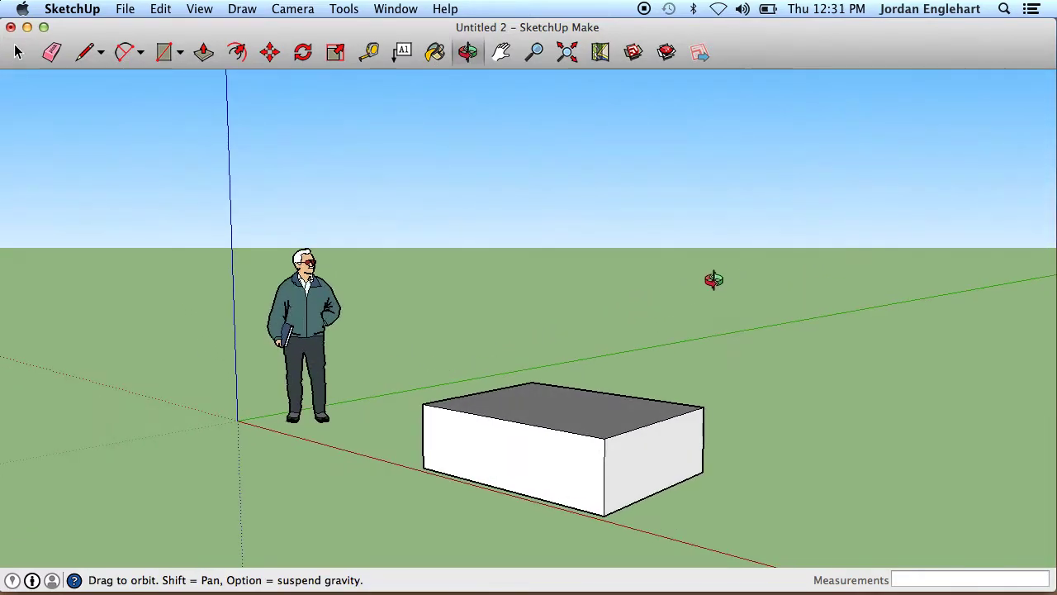
left_click(204, 52)
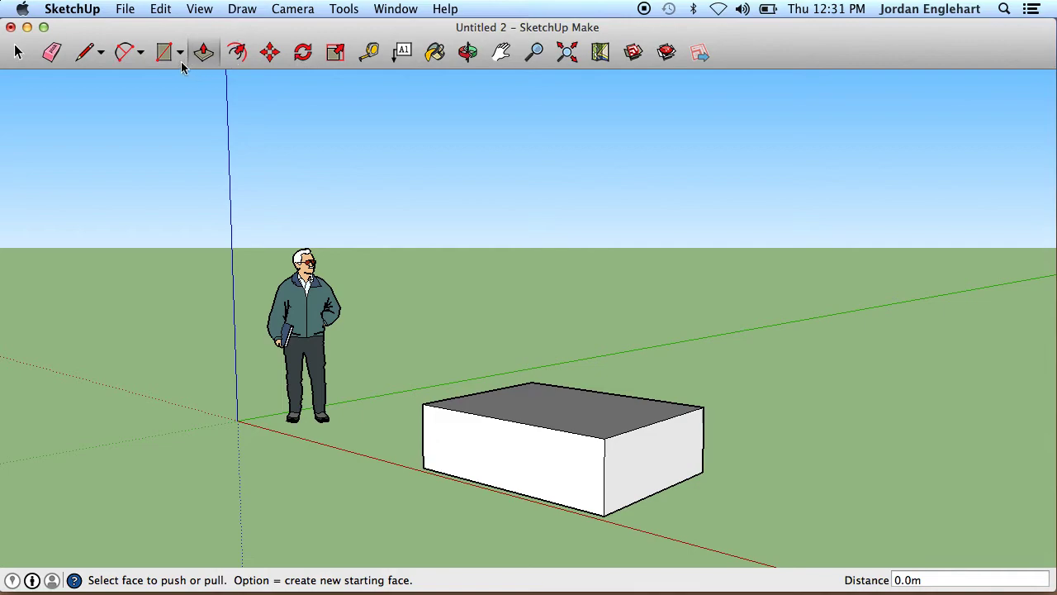
left_click(20, 53)
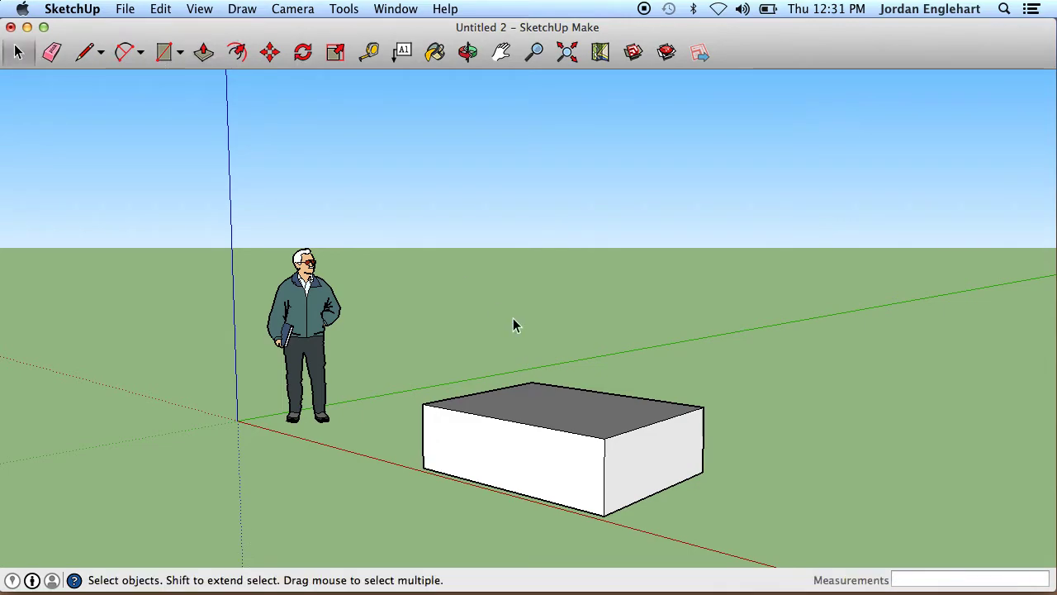
double_click(533, 426)
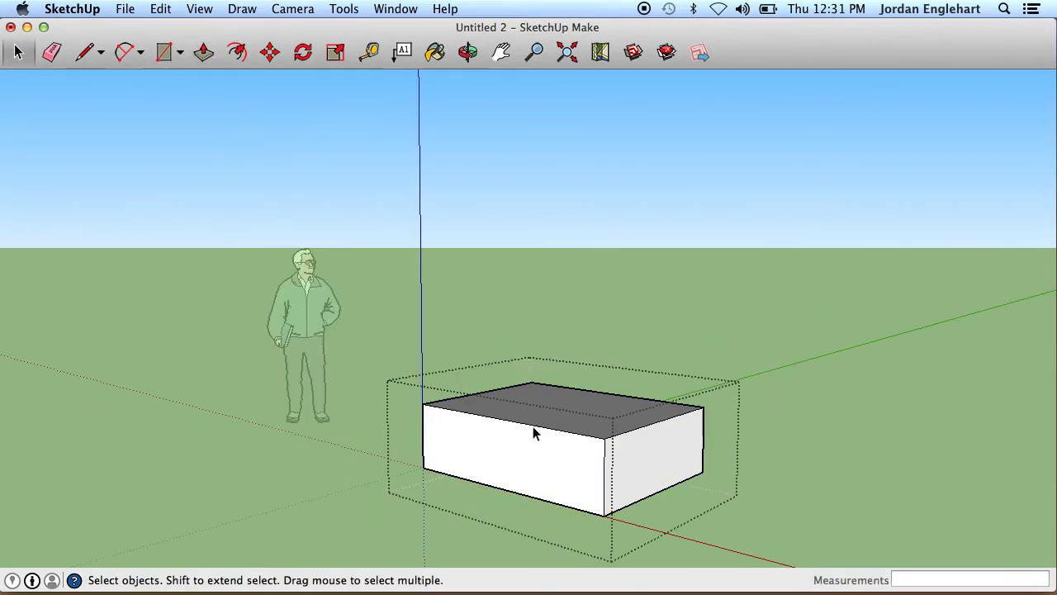
left_click(204, 53)
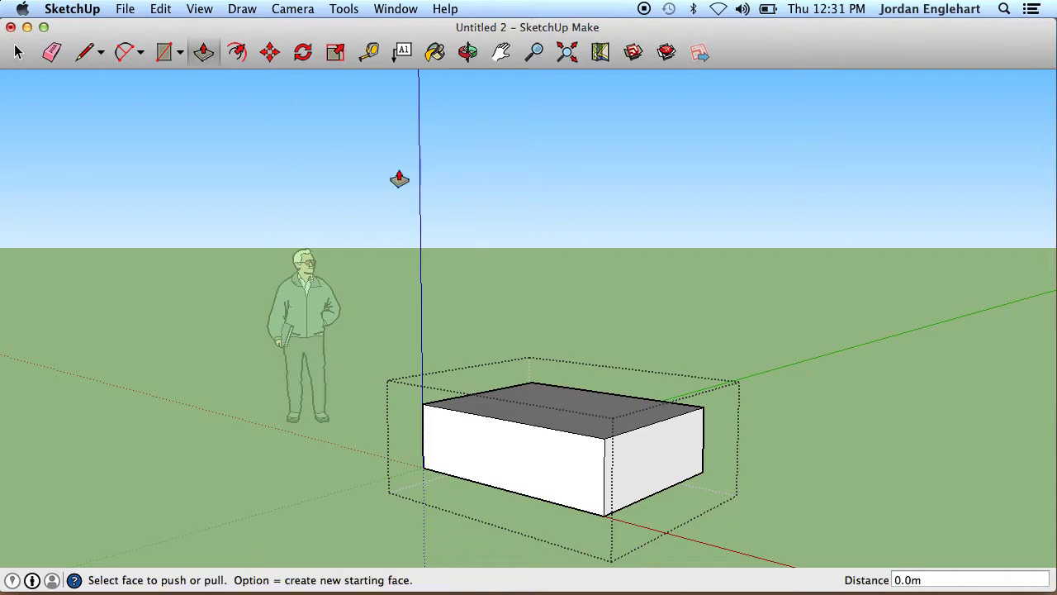
left_click(542, 410)
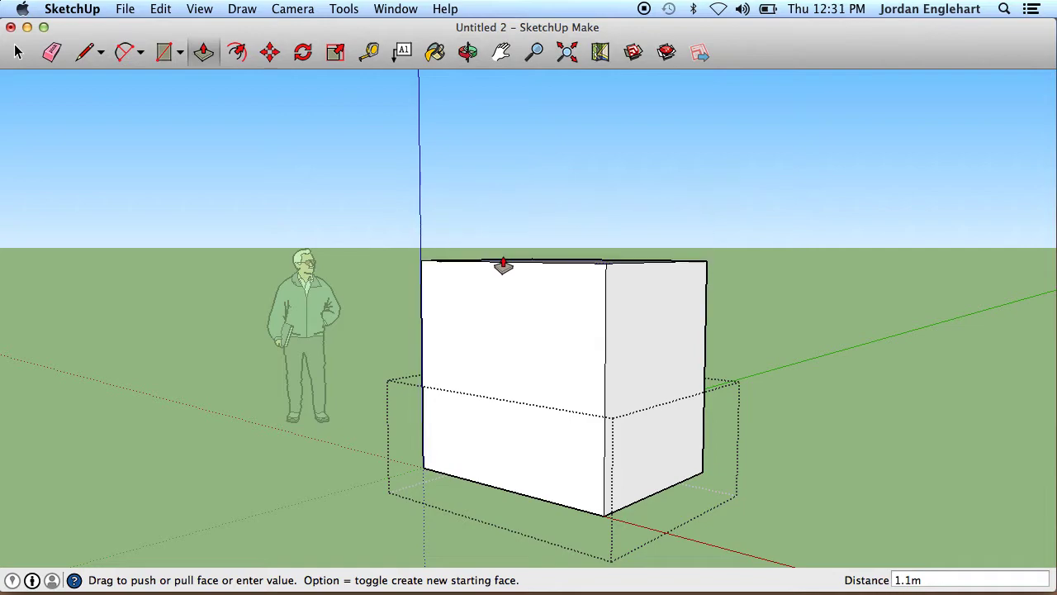
left_click(494, 238)
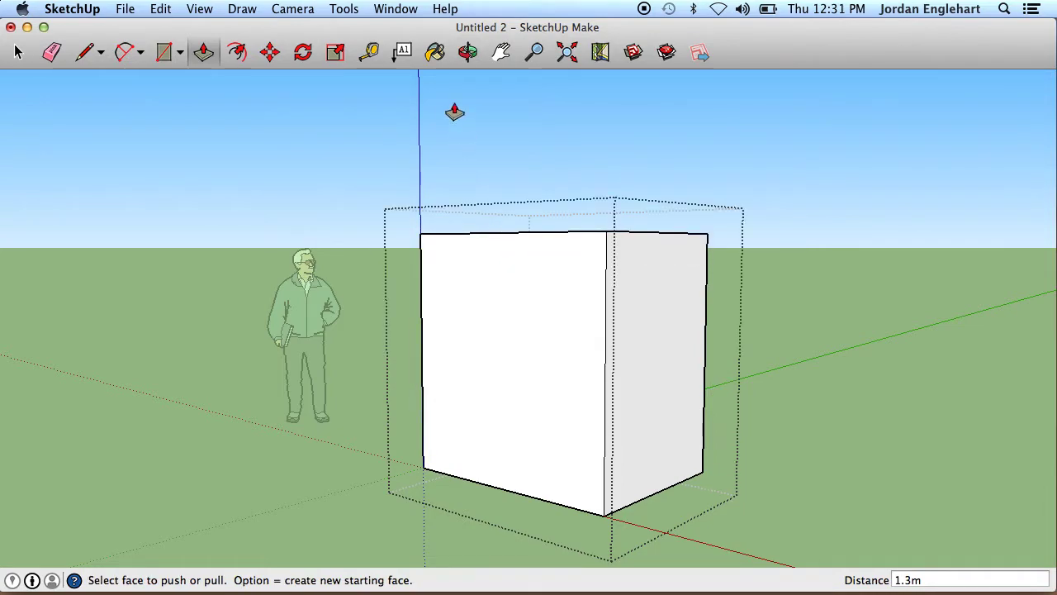
left_click(468, 52)
left_click_drag(708, 179, 719, 238)
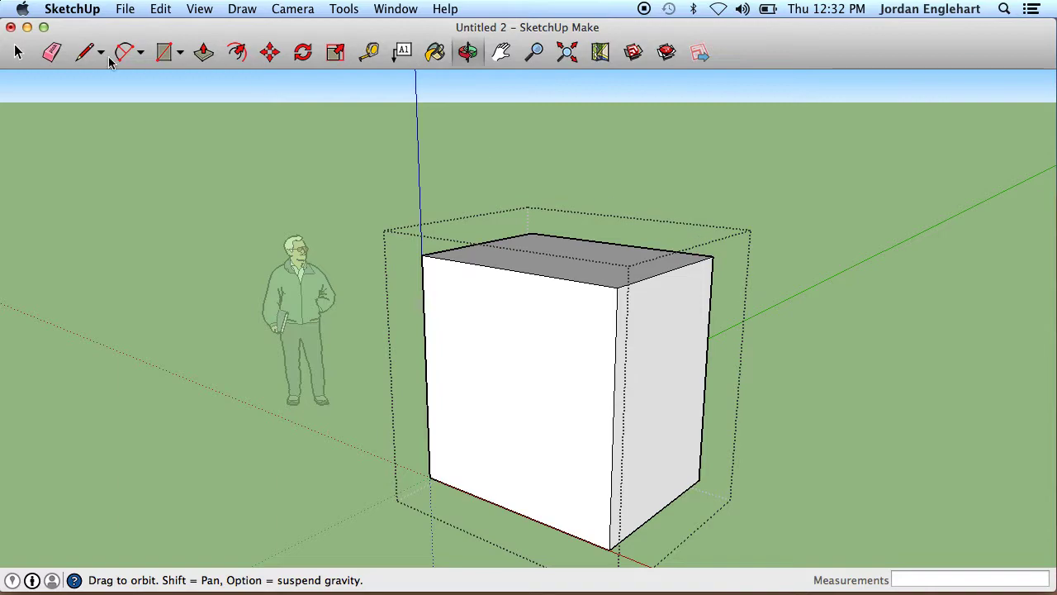
left_click(21, 56)
left_click(874, 247)
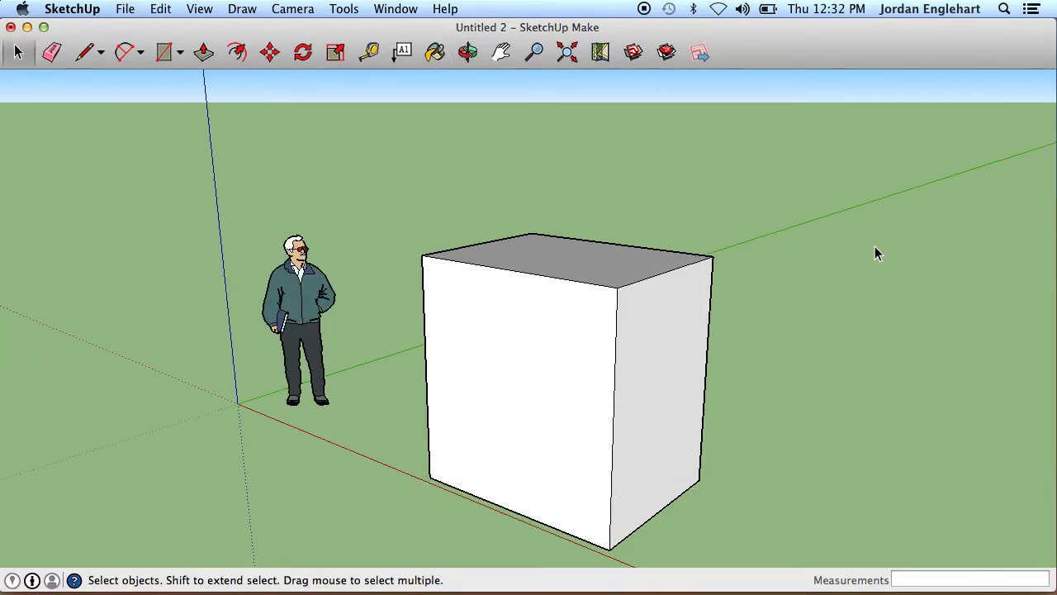
Reopen the box group for editing and push its front face in about 0.9 m
left_click(644, 315)
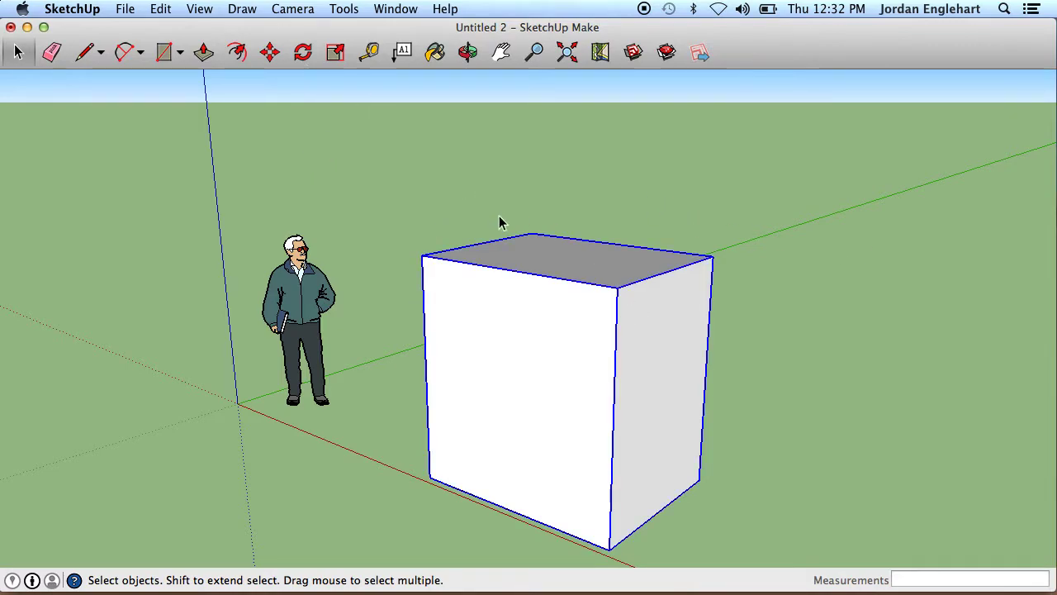
left_click(467, 52)
mouse_move(695, 156)
left_mouse_down()
mouse_move(664, 161)
mouse_move(696, 173)
left_mouse_up()
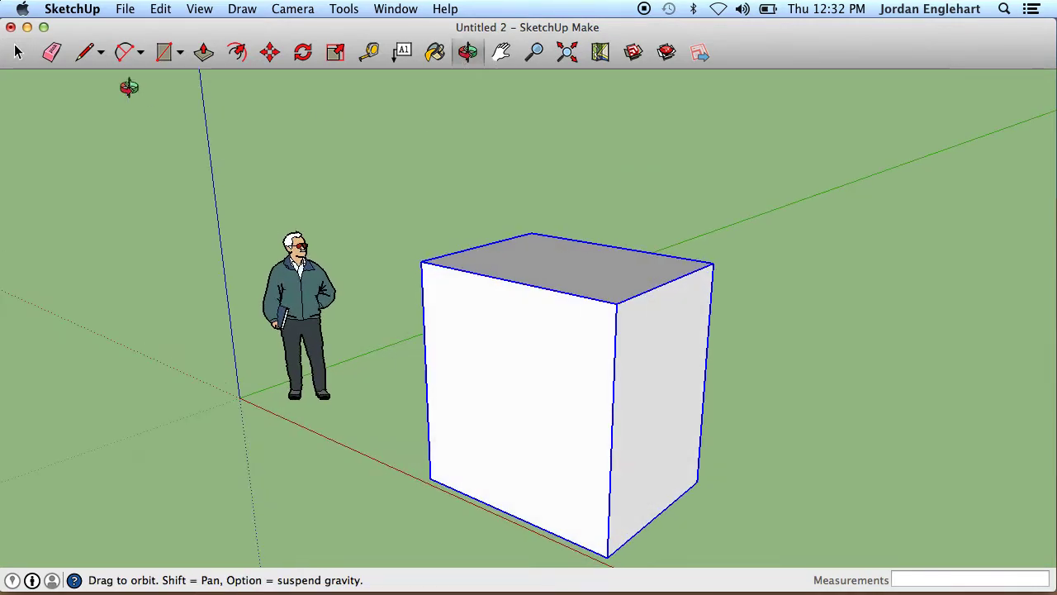
left_click(19, 52)
double_click(537, 350)
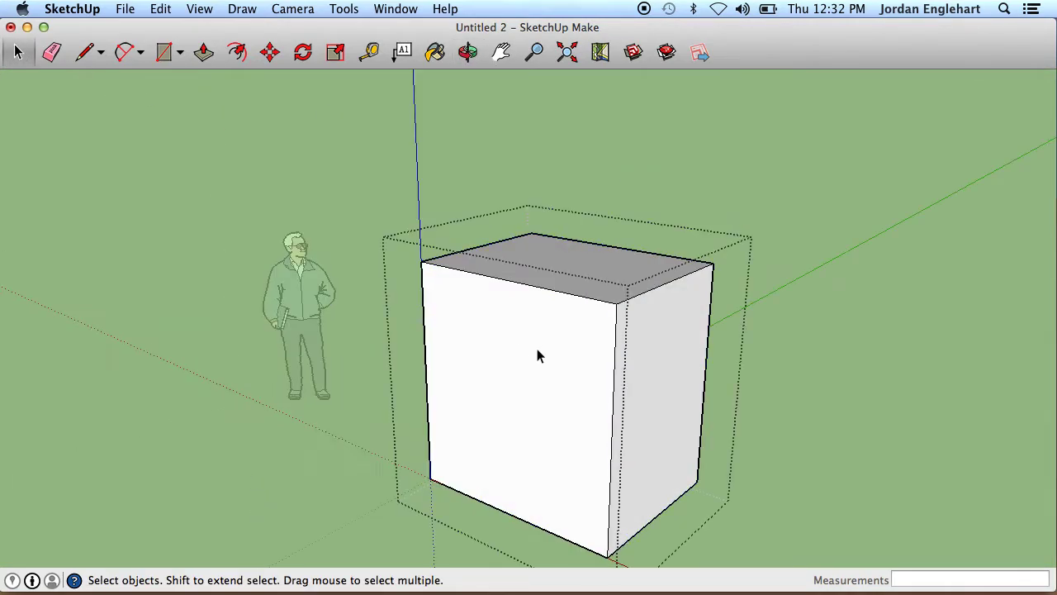
left_click(203, 52)
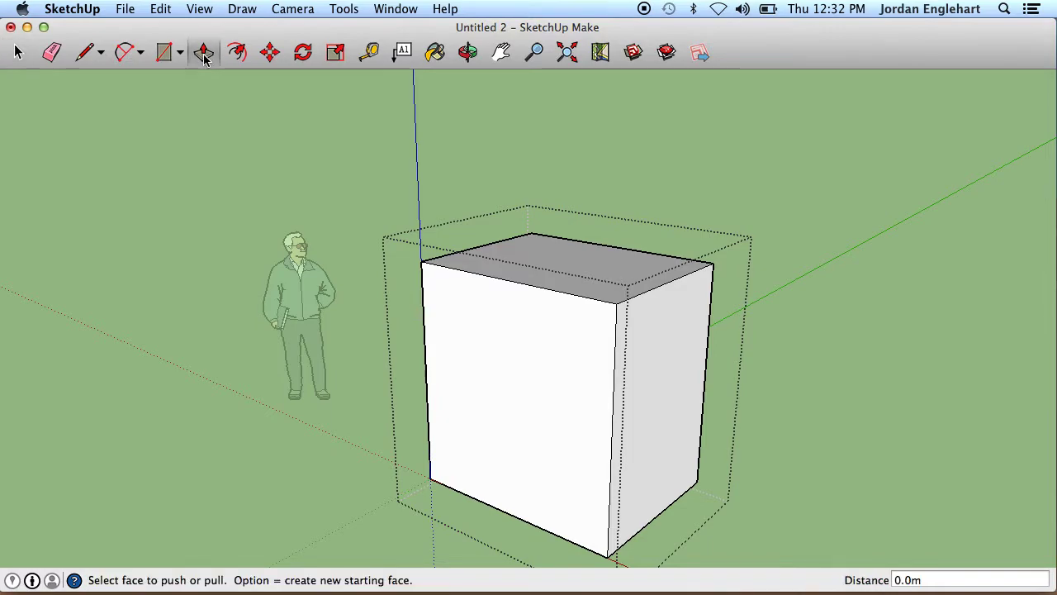
left_click_drag(536, 380, 601, 328)
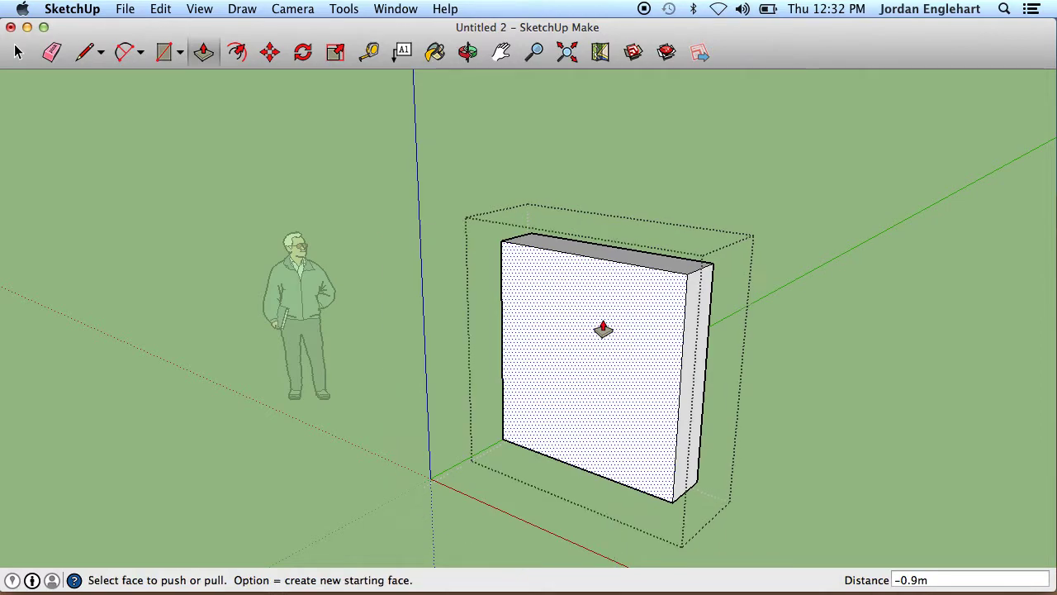
Push the front face in about another 0.2 m to leave a thin upright slab, and close the group
left_click(466, 52)
left_click_drag(750, 212, 666, 207)
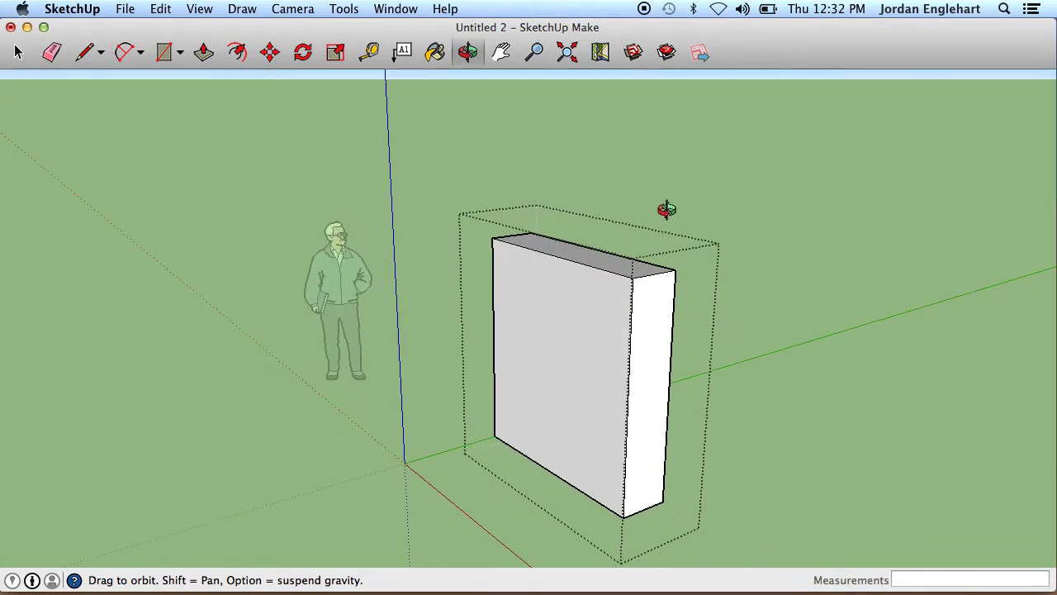
left_click(206, 53)
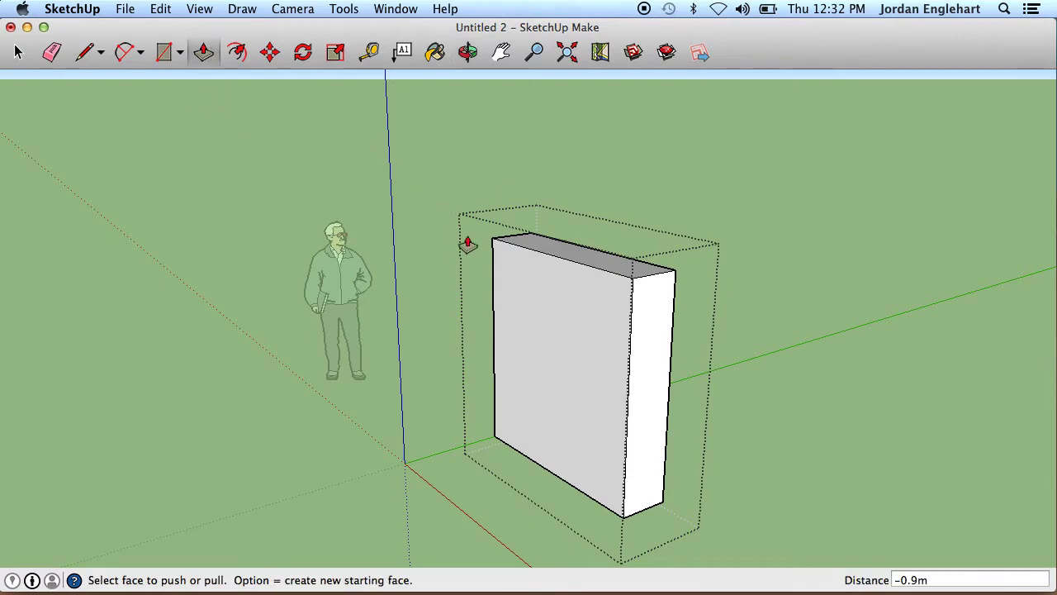
left_click(541, 302)
left_click_drag(541, 301, 560, 291)
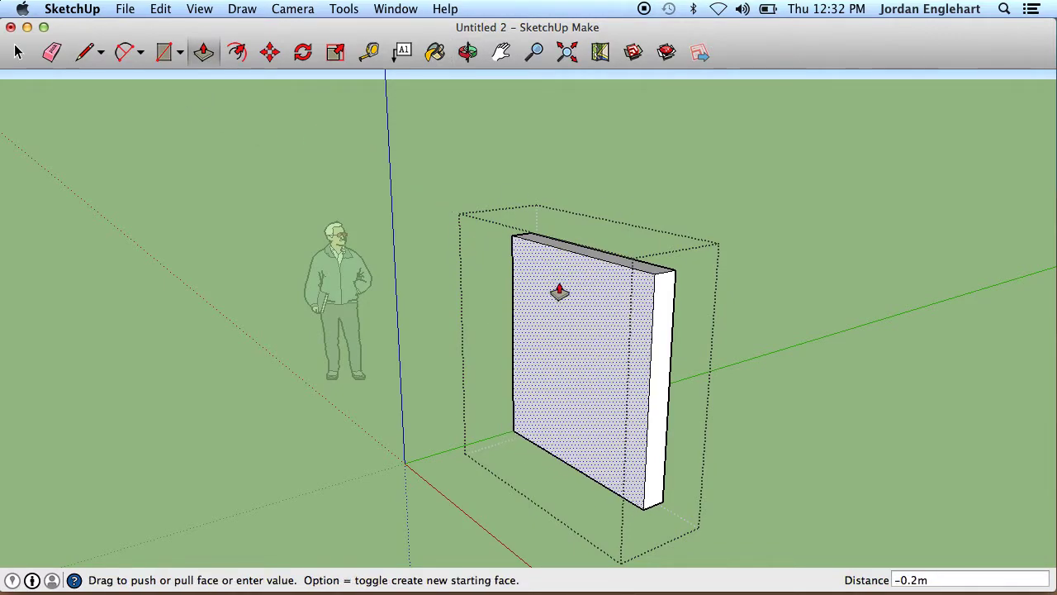
left_click(559, 290)
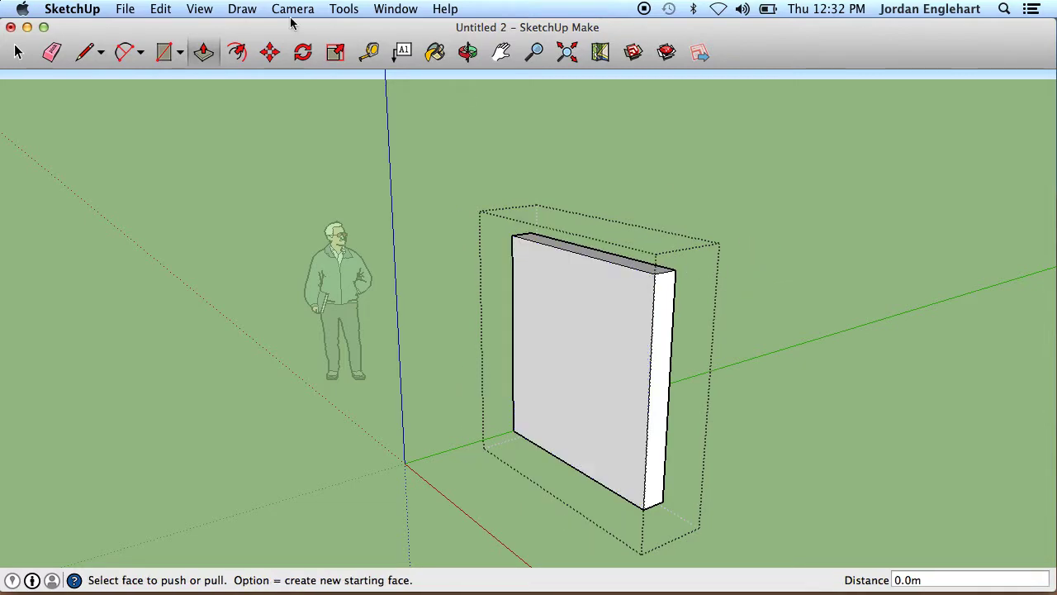
left_click(18, 51)
left_click(136, 138)
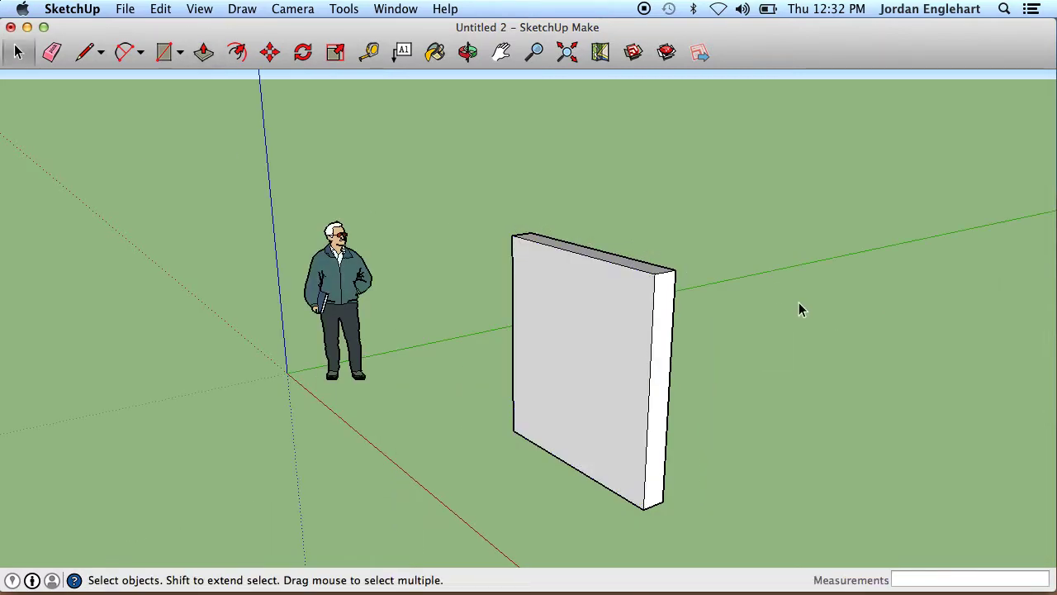
Measure the slab's thickness along its upper side edge with the Tape Measure
left_click(369, 51)
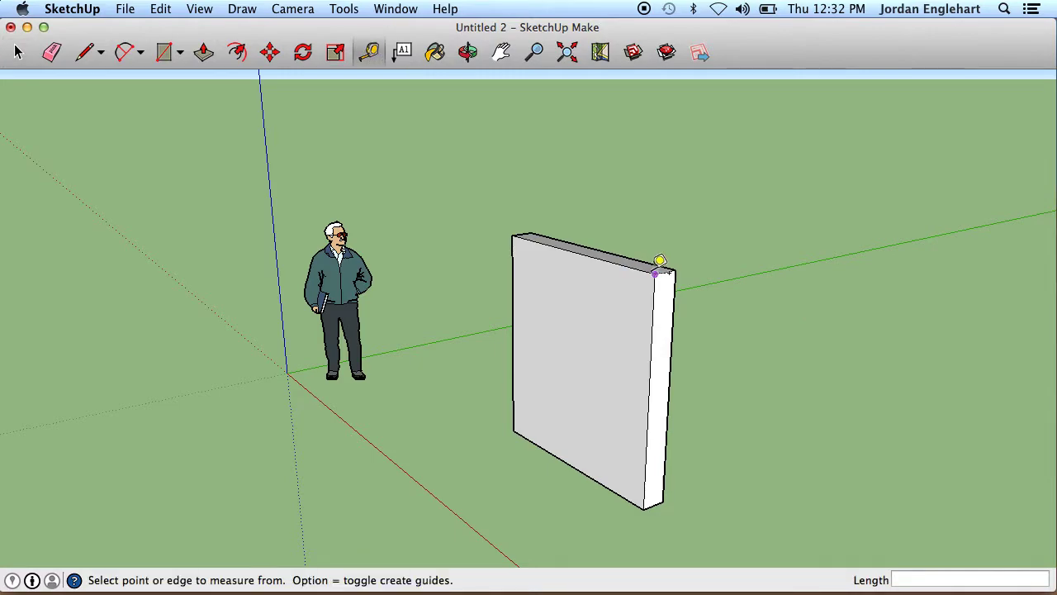
left_click(690, 263)
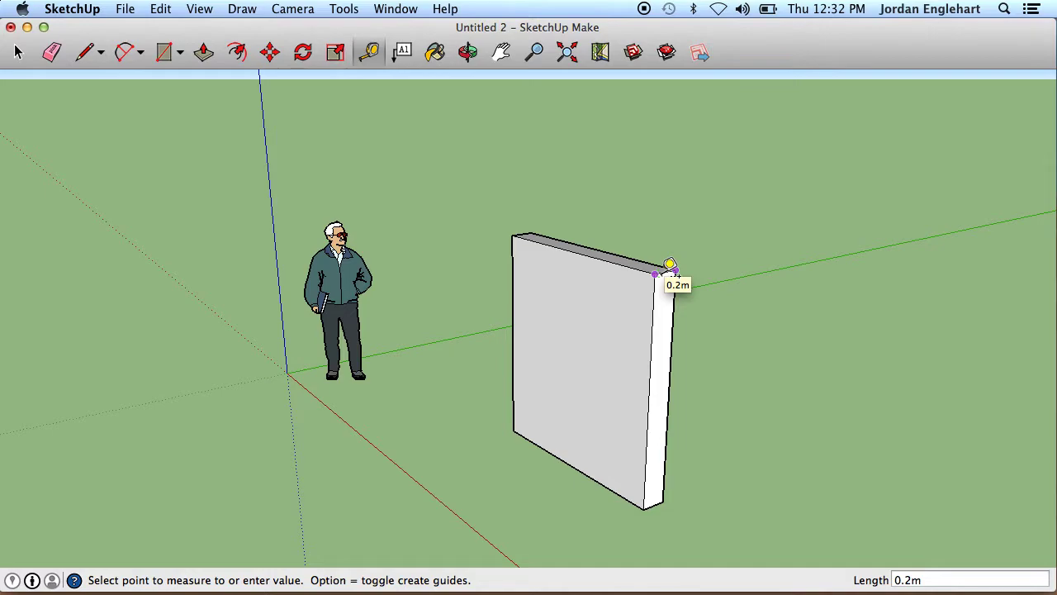
left_click(669, 264)
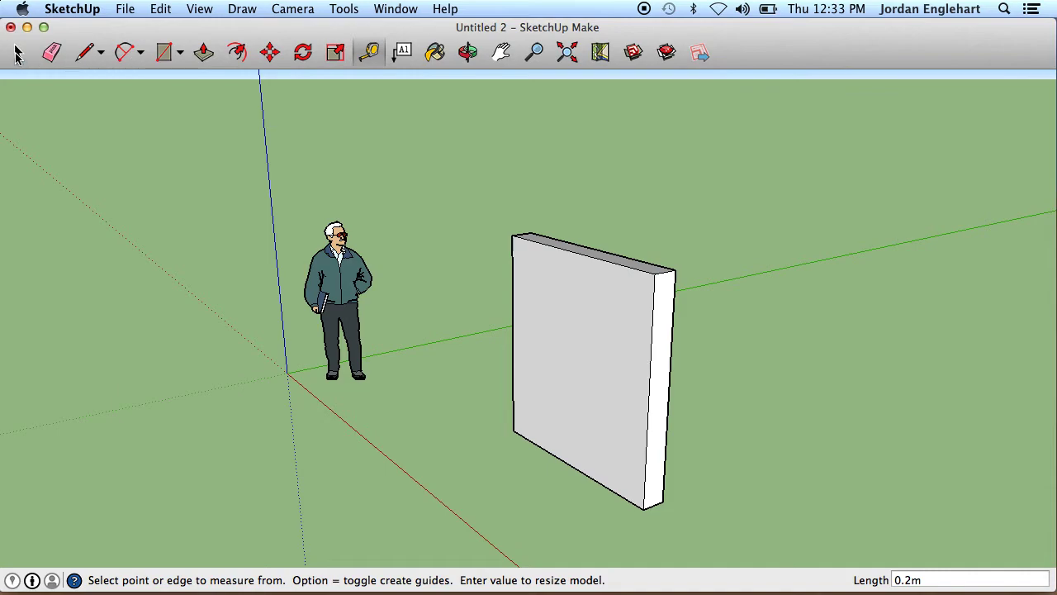
left_click(137, 160)
left_click(17, 55)
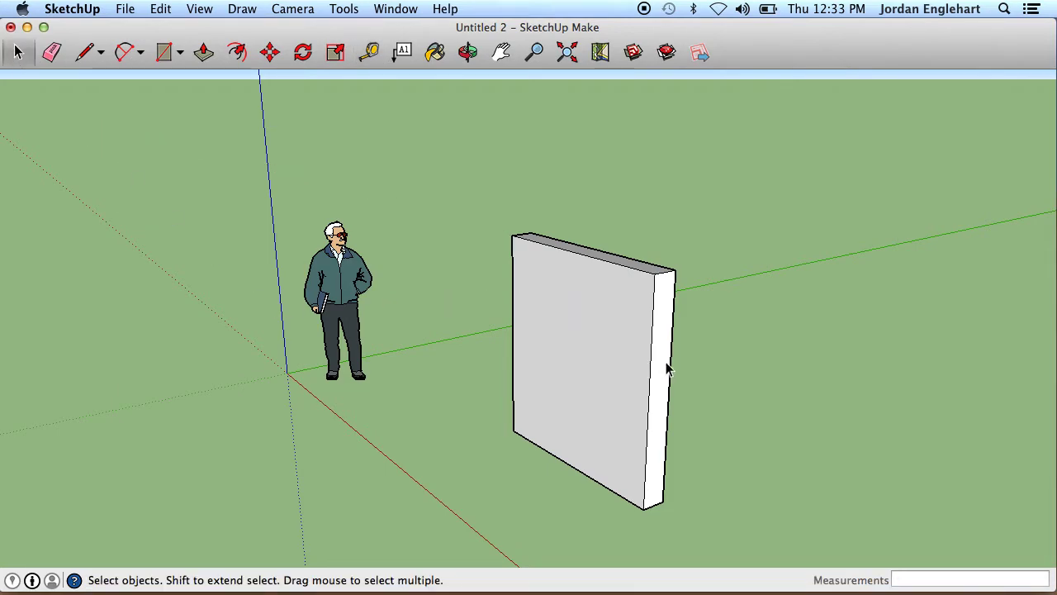
Without opening the slab group, draw a rectangle about 1.0 m by 0.4 m on the upper part of its front face
left_click(468, 53)
left_click_drag(600, 133, 695, 179)
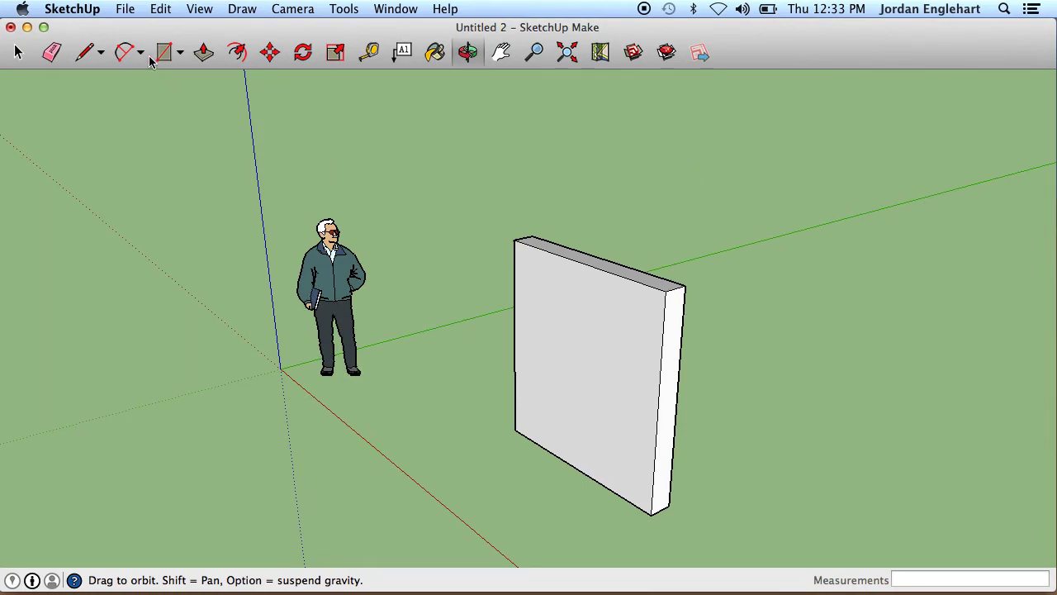
left_click(18, 52)
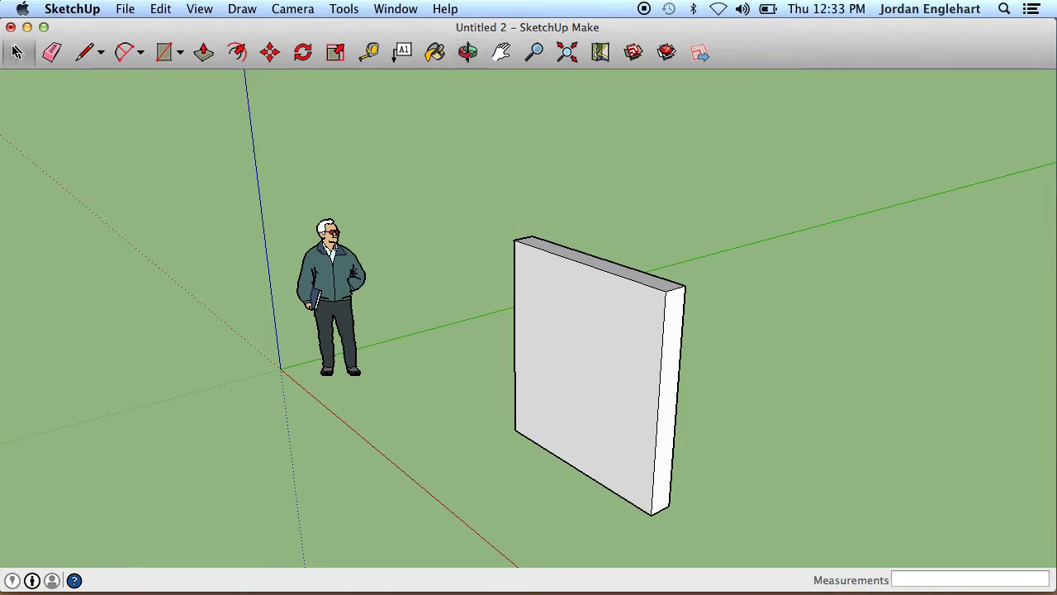
left_click(592, 306)
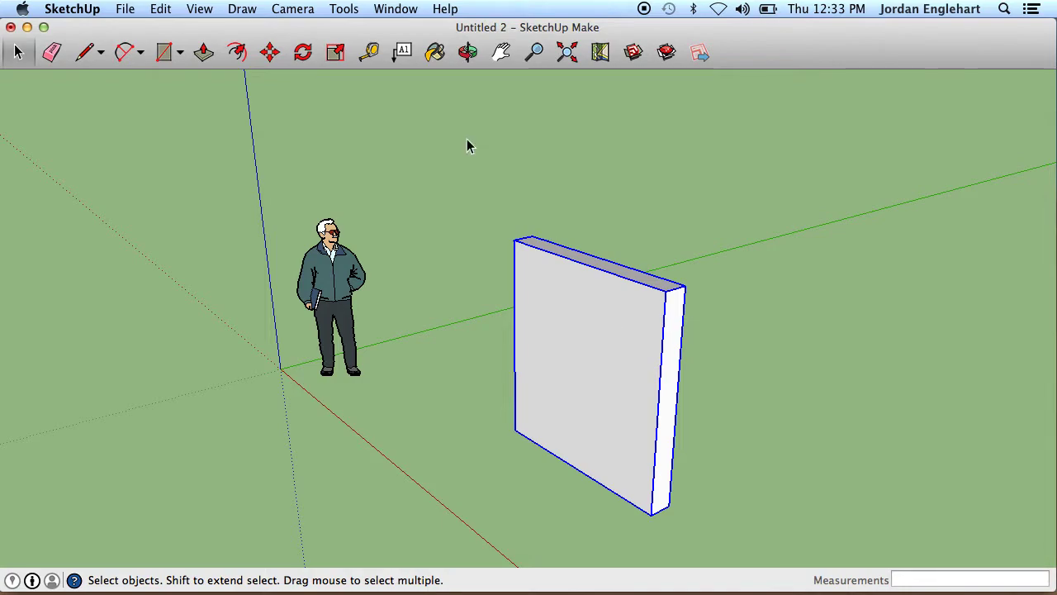
left_click(468, 52)
left_click_drag(679, 193, 429, 206)
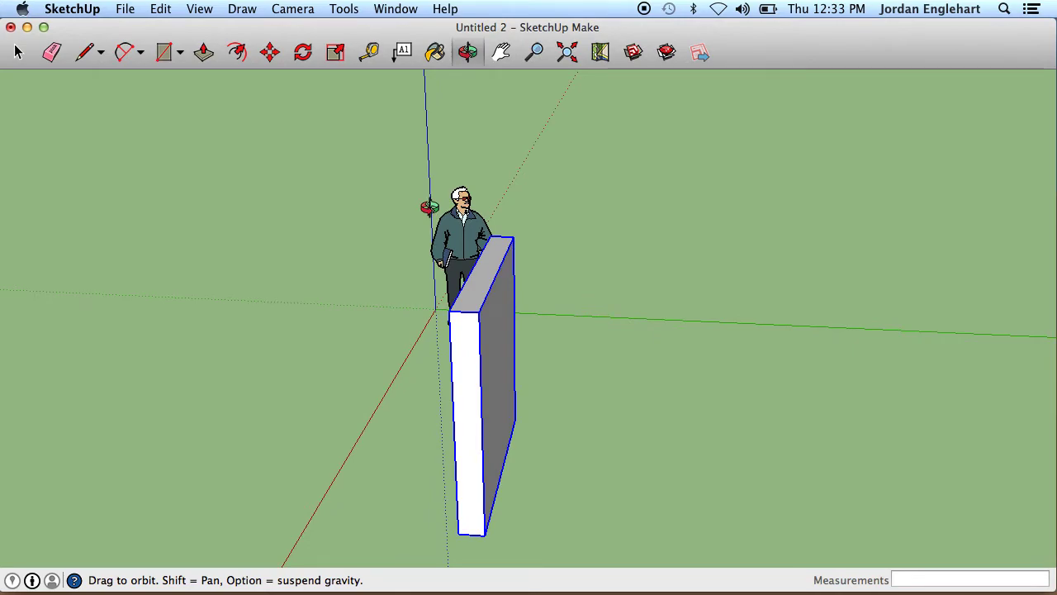
left_click_drag(429, 206, 630, 223)
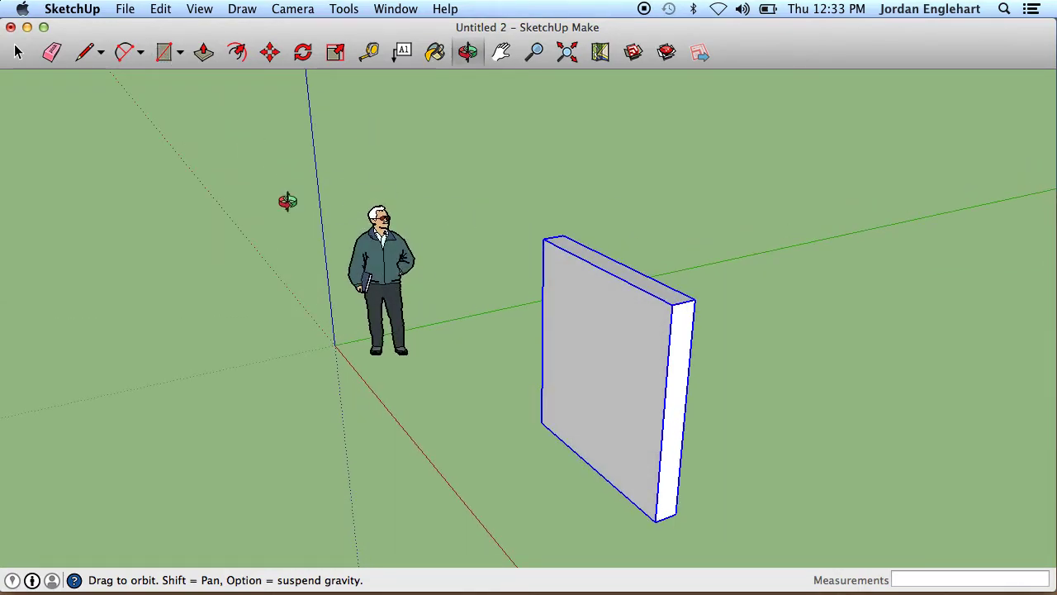
left_click(166, 56)
left_click(571, 286)
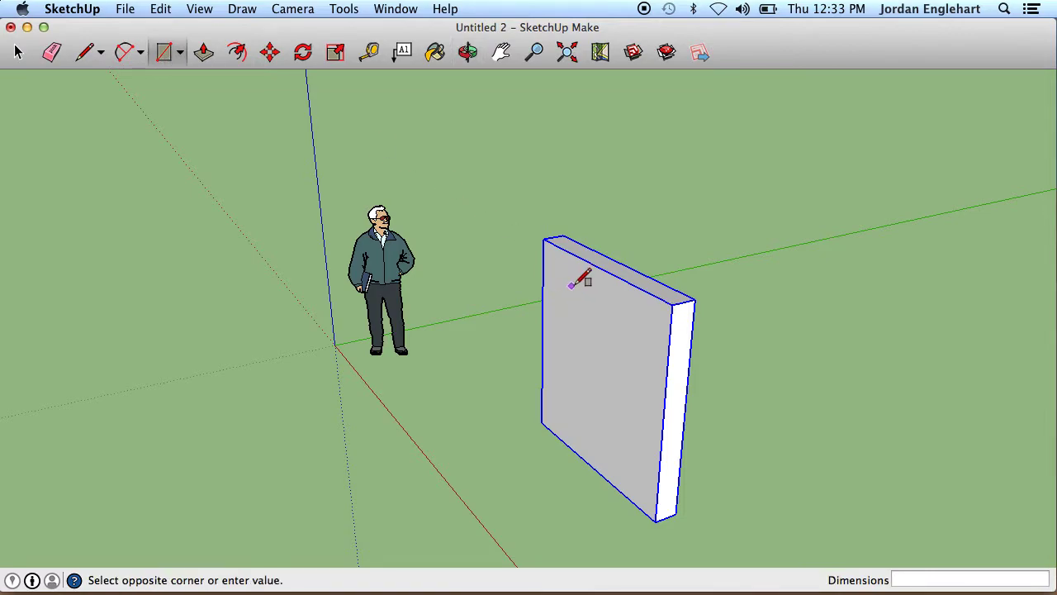
left_click(647, 378)
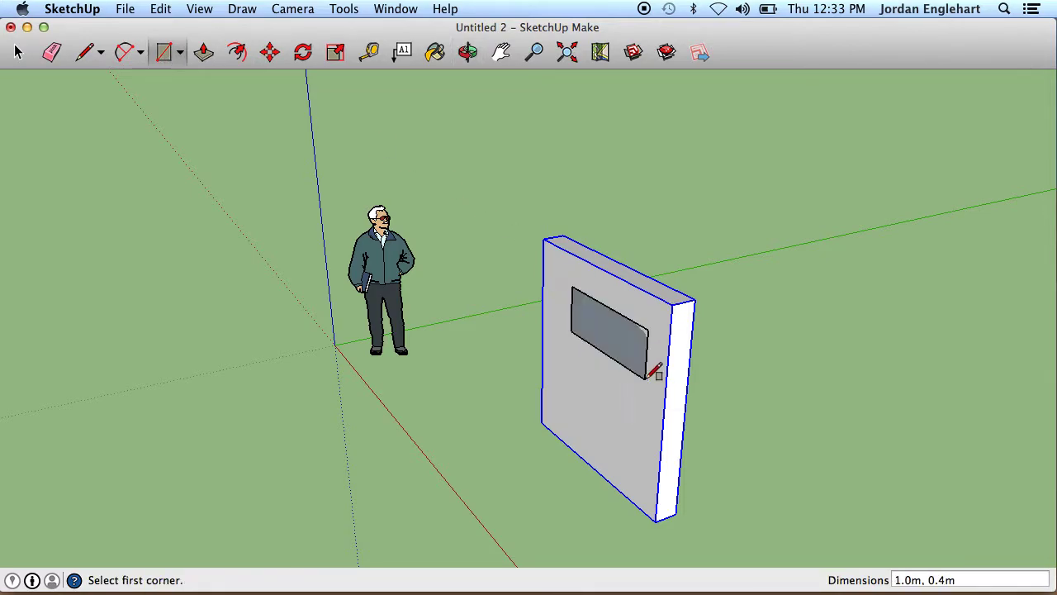
Push/Pull the ungrouped rectangle about 1.5 m through the slab so it extends out the back
left_click(202, 58)
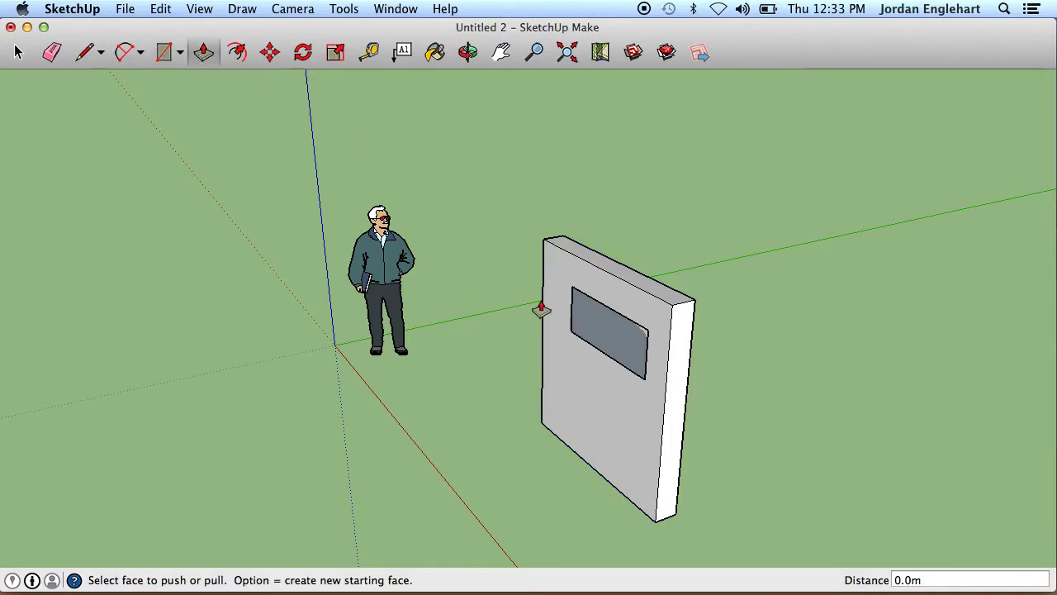
left_click(618, 337)
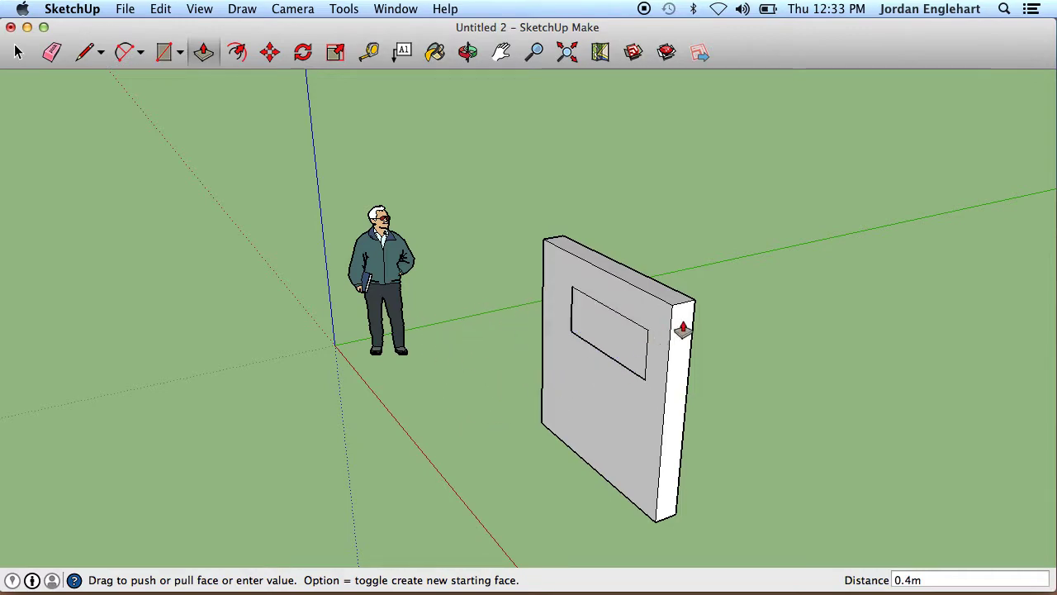
left_click(767, 299)
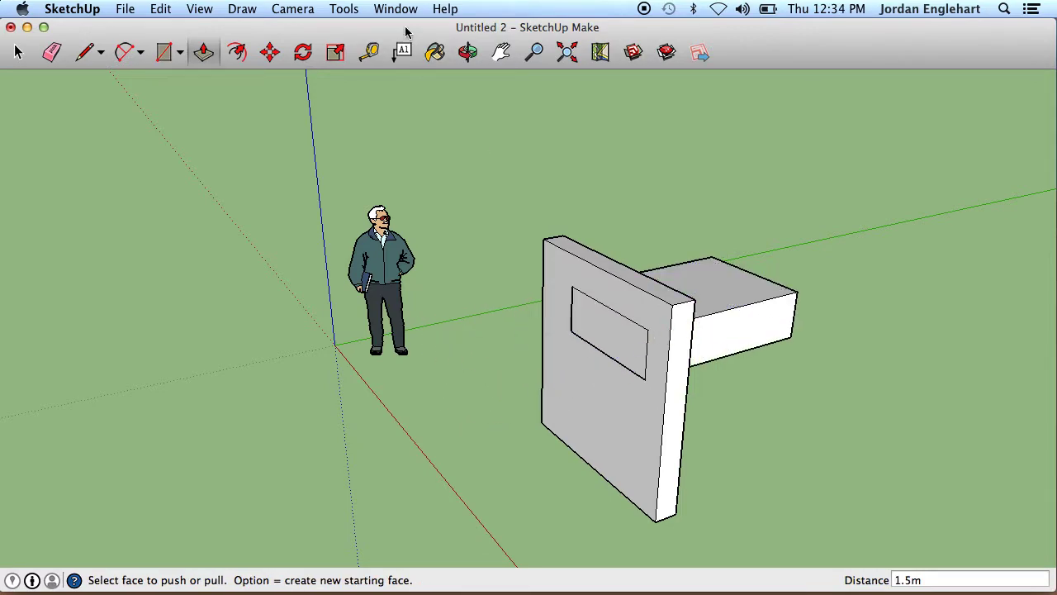
left_click(467, 52)
left_click_drag(658, 175, 373, 88)
left_click_drag(402, 294, 490, 323)
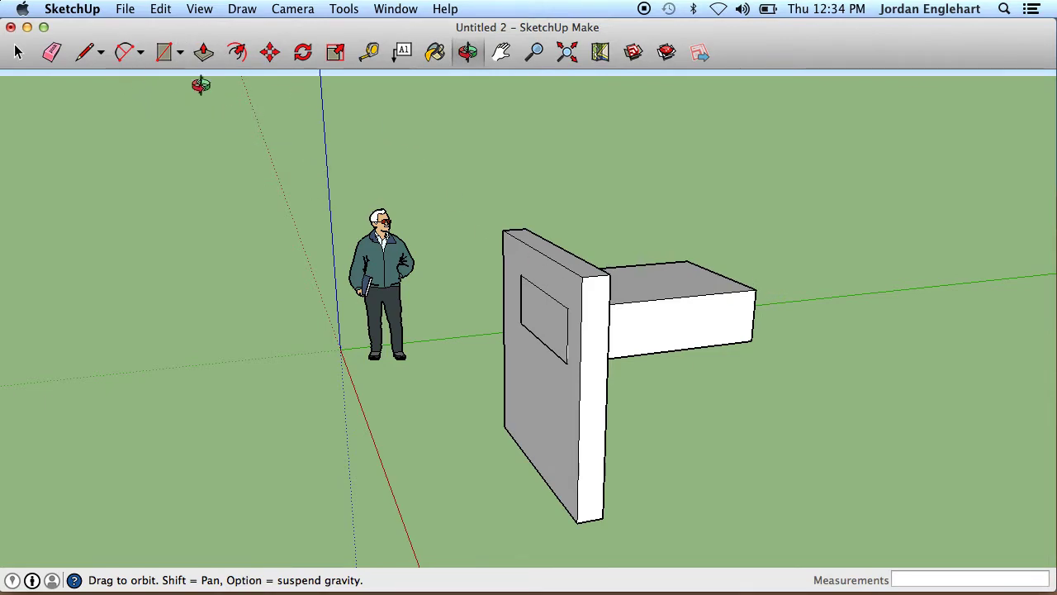
left_click_drag(293, 159, 329, 149)
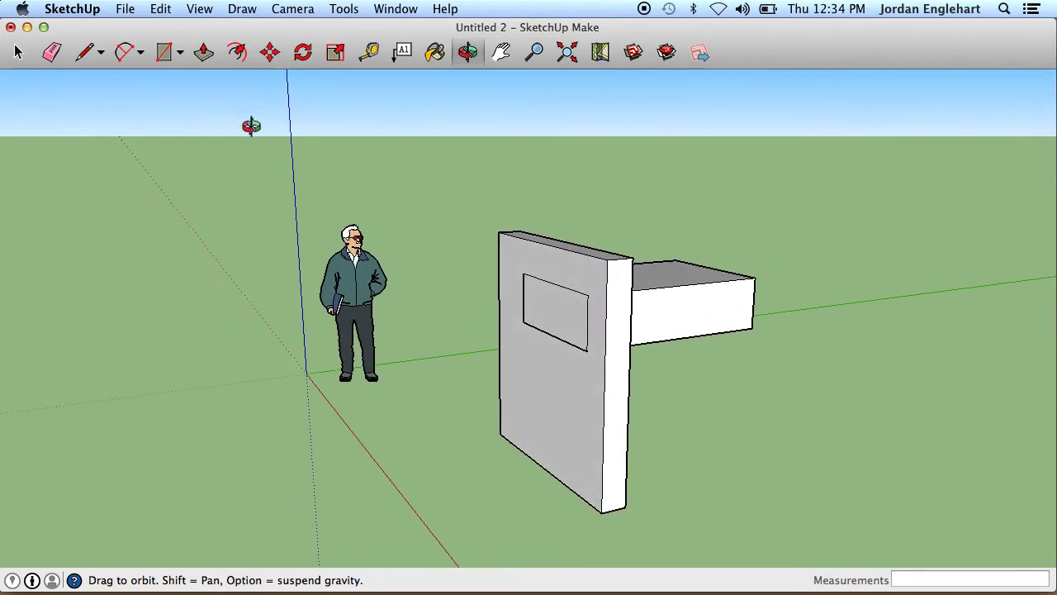
Undo the Push/Pull and delete the ungrouped rectangle from the slab's front face
left_click(165, 8)
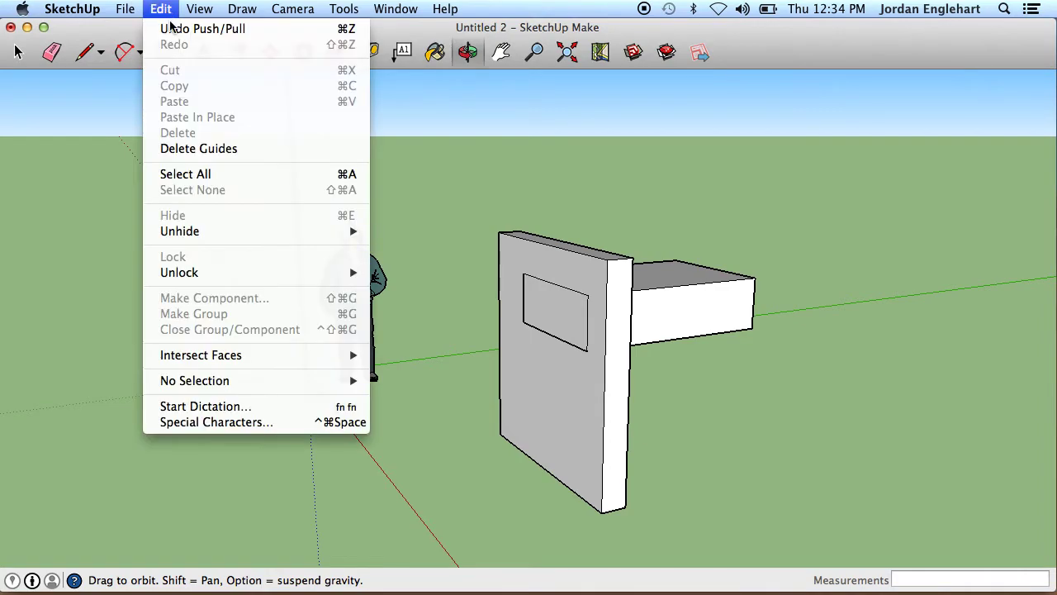
left_click(201, 26)
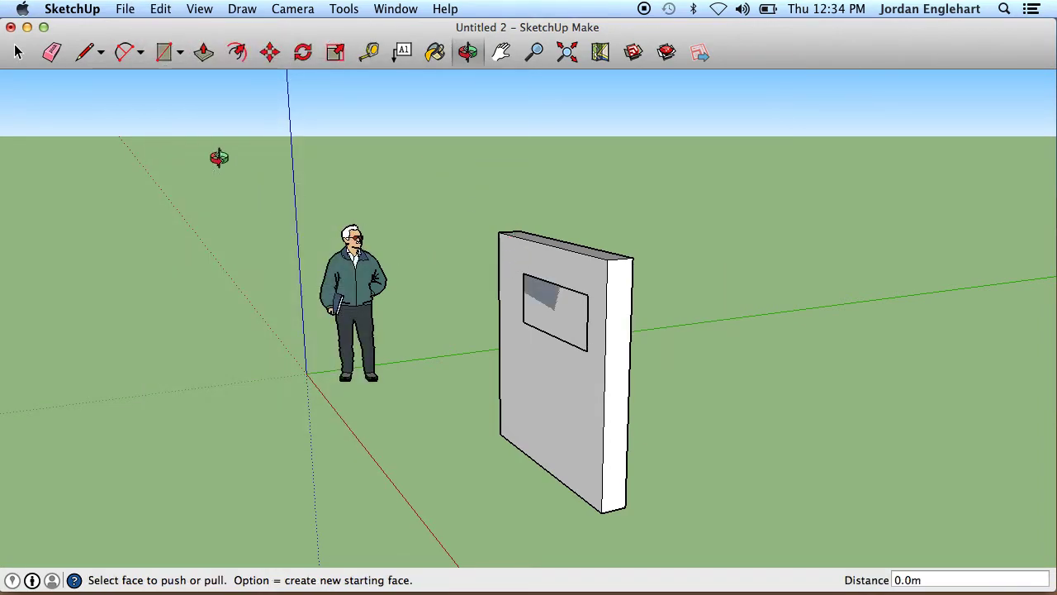
left_click(19, 53)
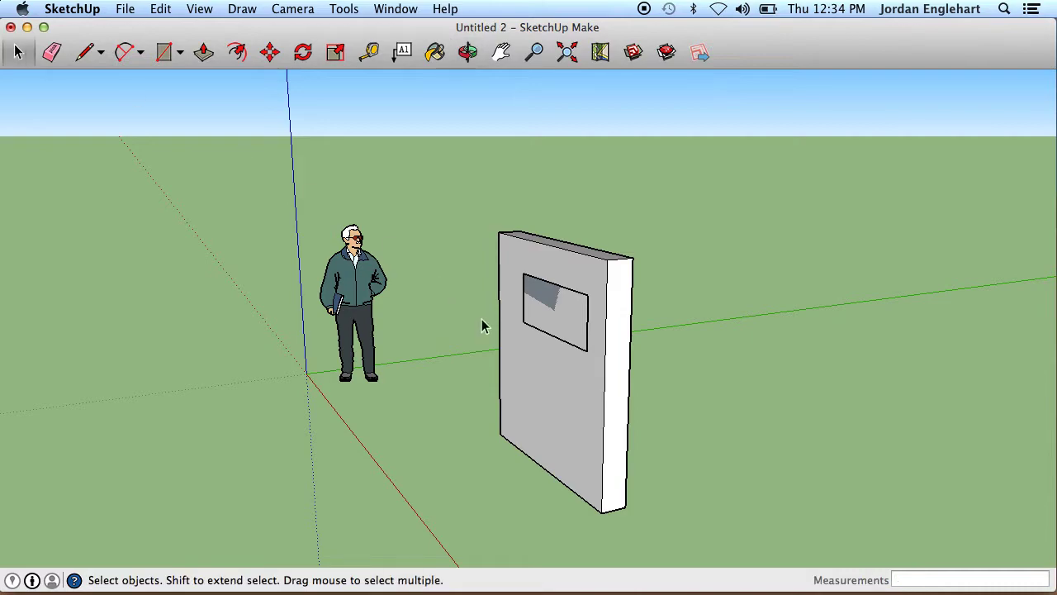
double_click(539, 299)
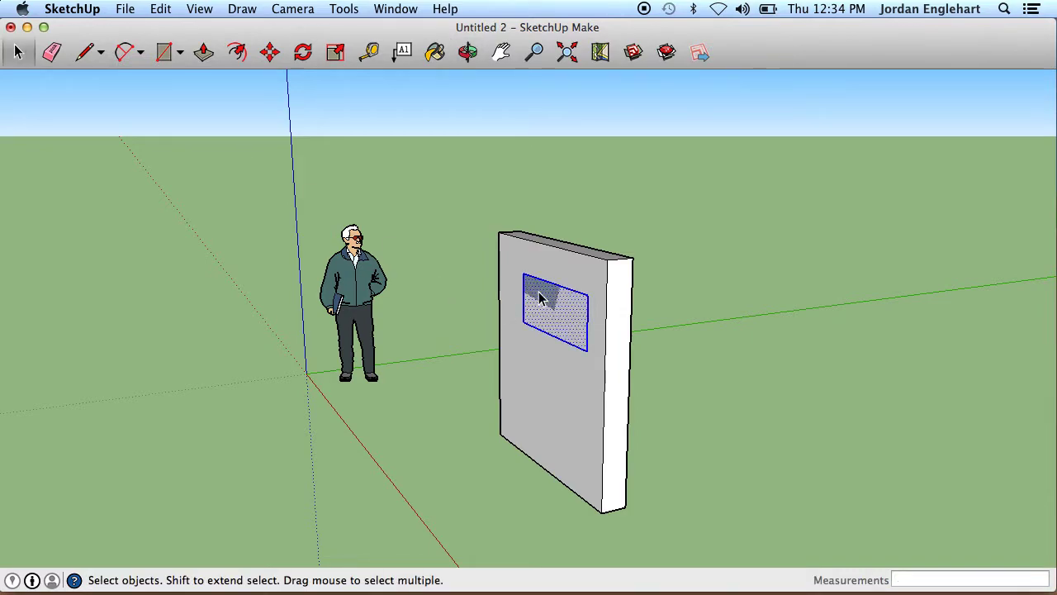
key("Delete")
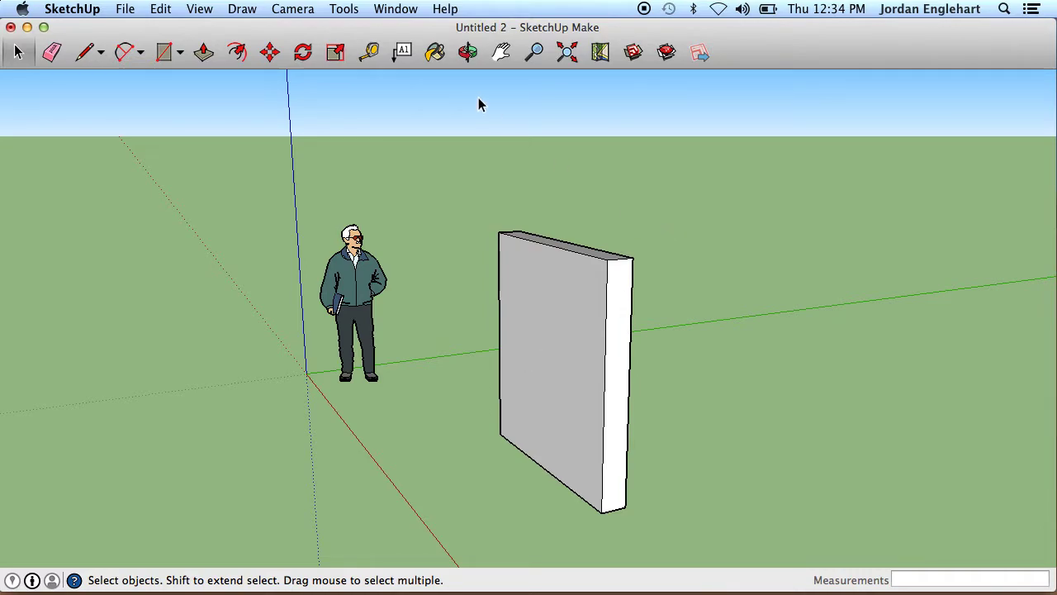
Open the slab group for editing and select its individual faces one at a time
left_click(467, 52)
left_click_drag(515, 99, 525, 140)
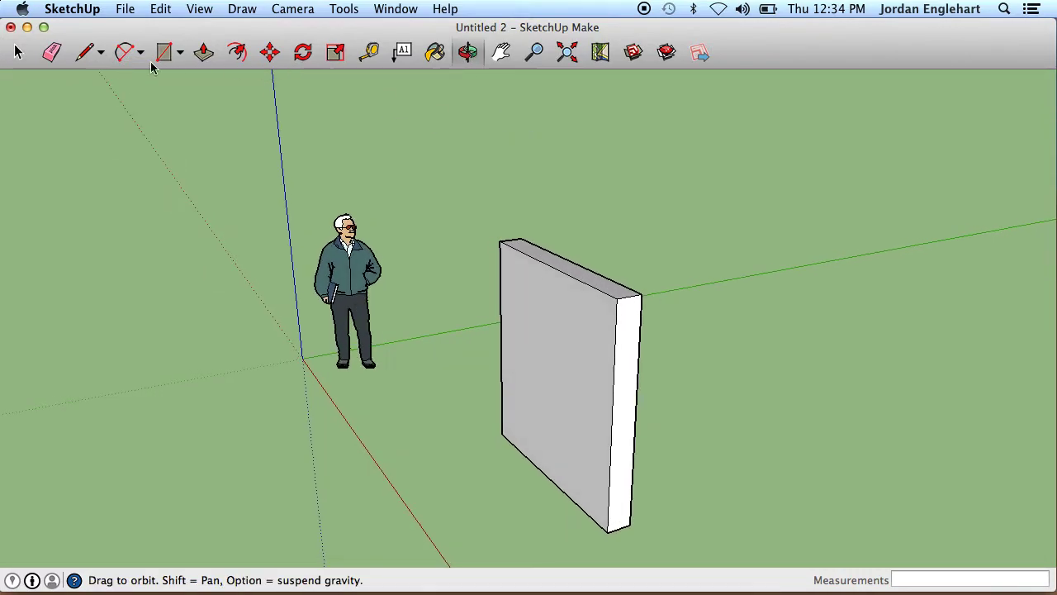
left_click(20, 52)
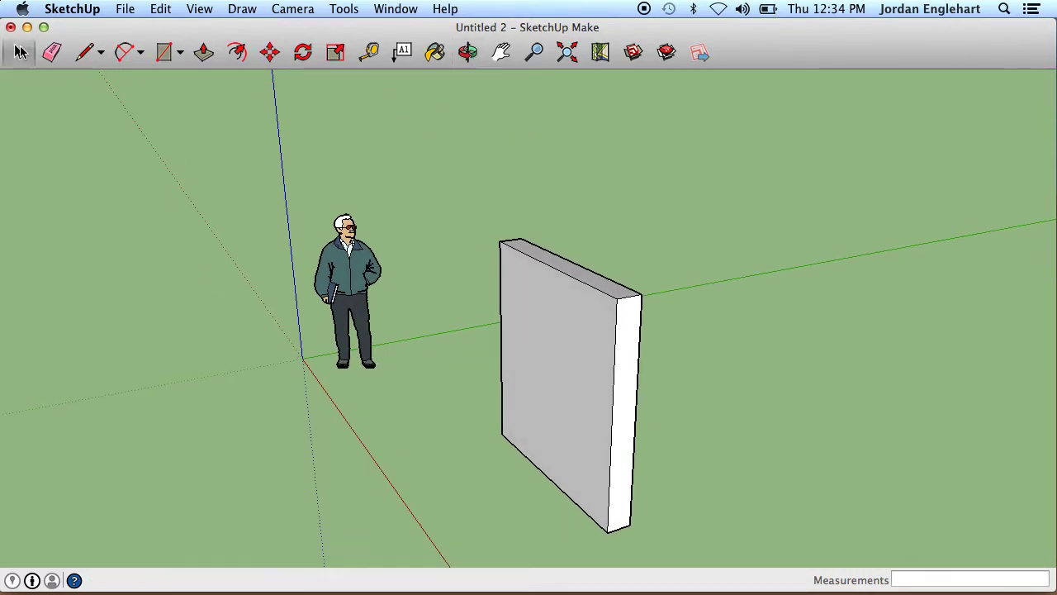
triple_click(585, 309)
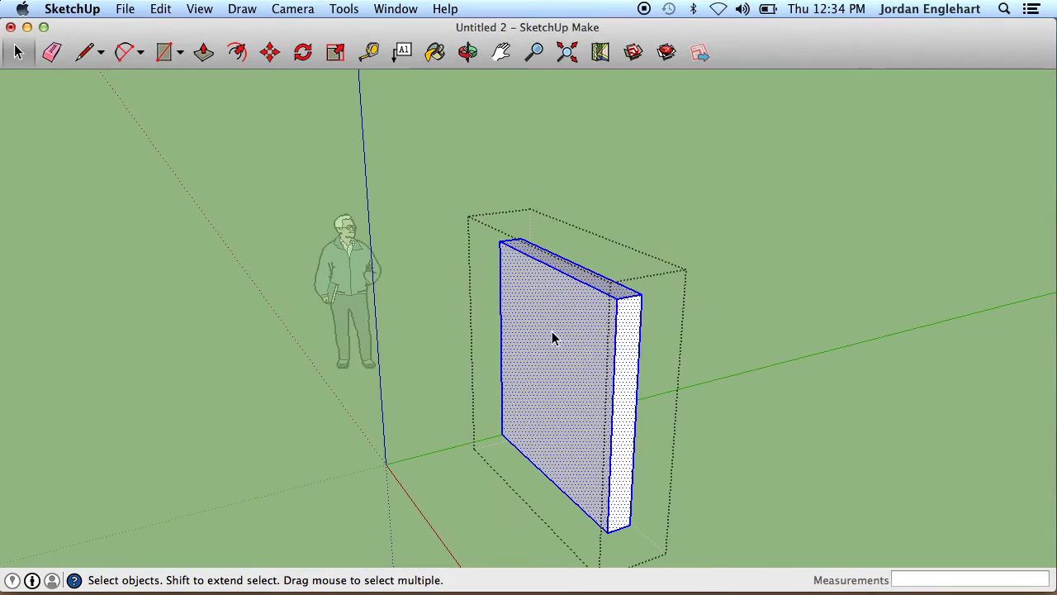
key("Escape")
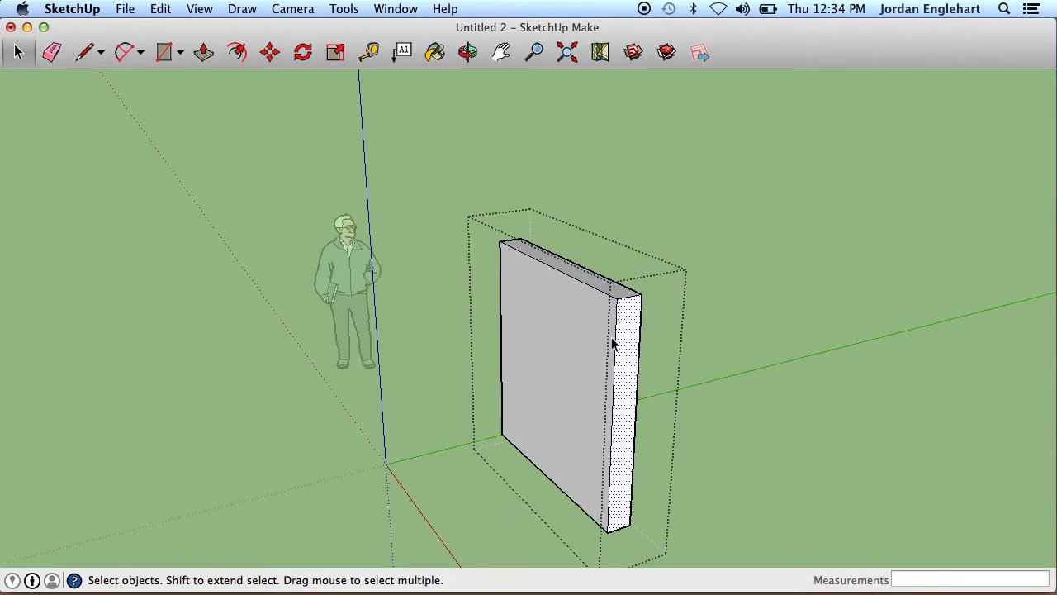
left_click(531, 295)
left_click(601, 299)
left_click(629, 331)
Inside the open slab group, draw a rectangle about 1.1 m by 0.5 m on the upper front face and select its face
left_click(164, 53)
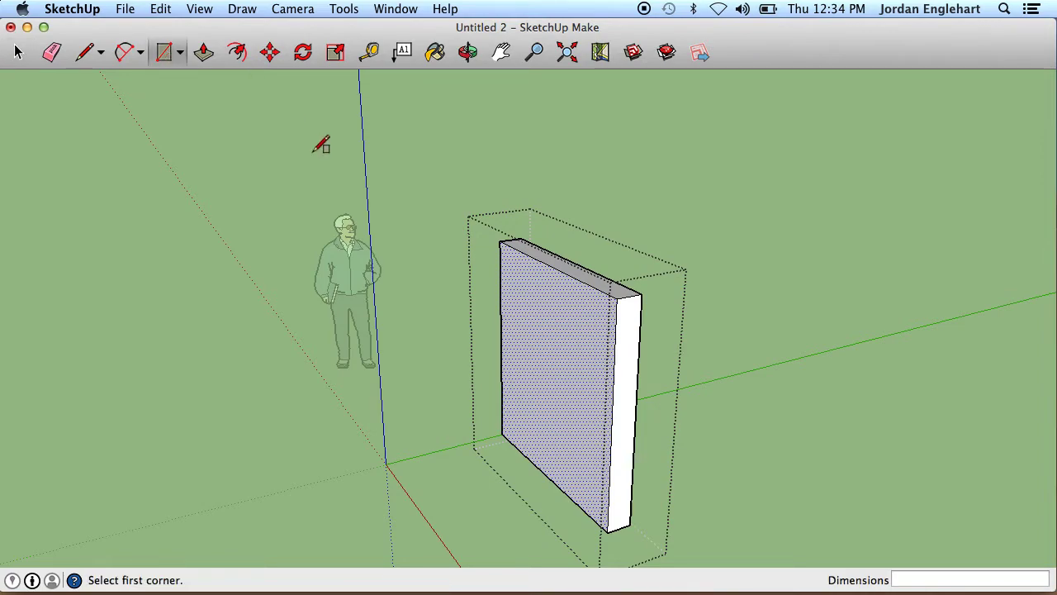
left_click(522, 283)
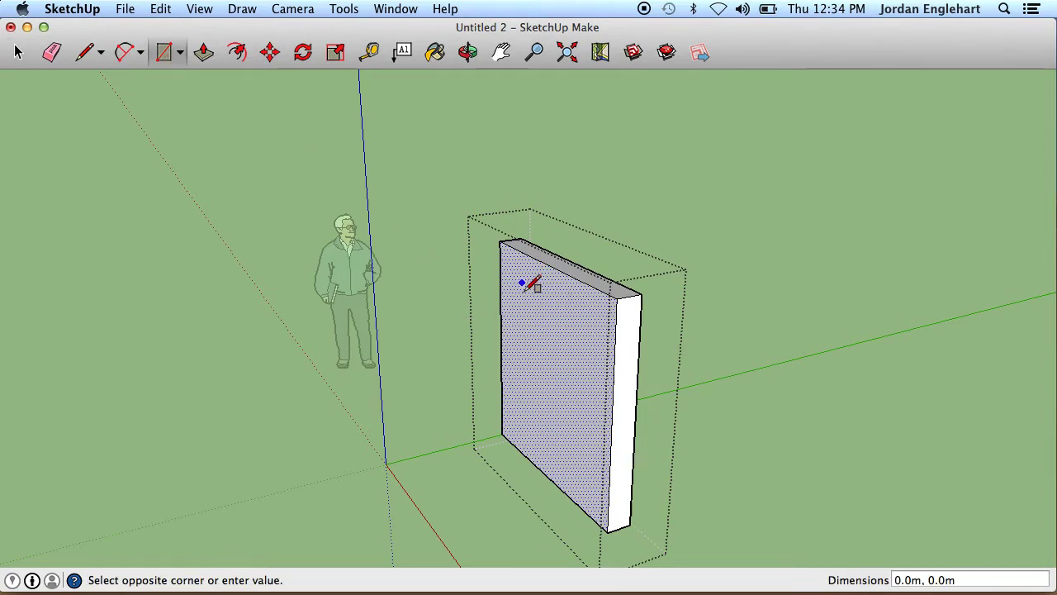
left_click(597, 390)
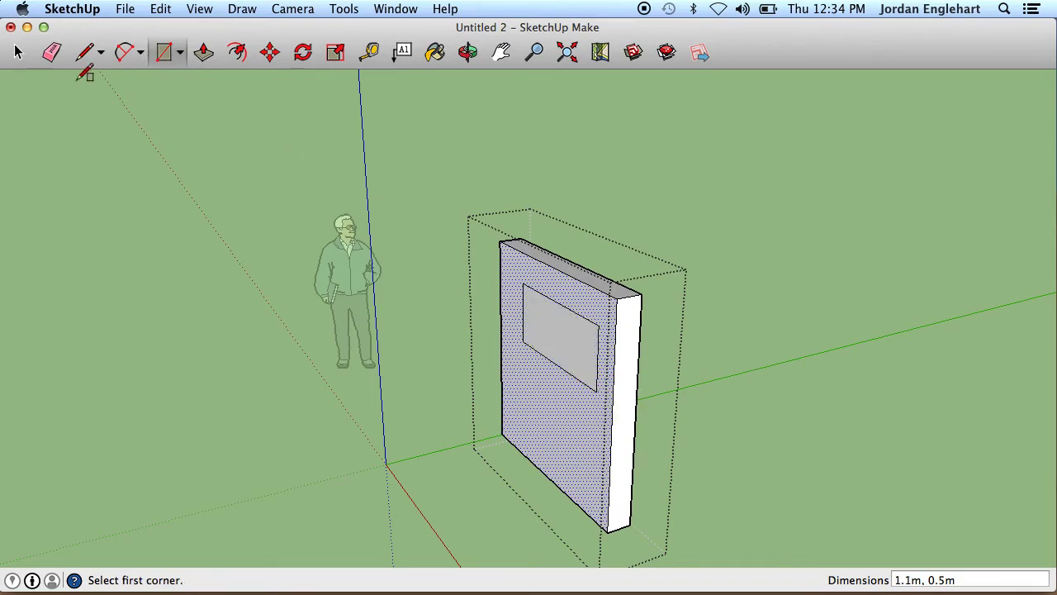
left_click(19, 52)
left_click(540, 315)
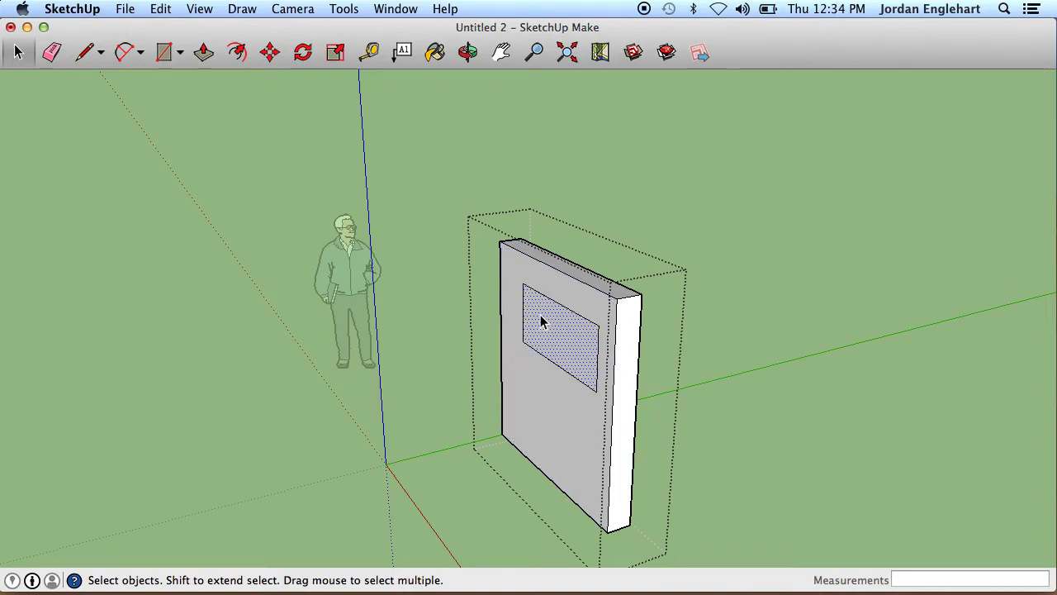
left_click(544, 279)
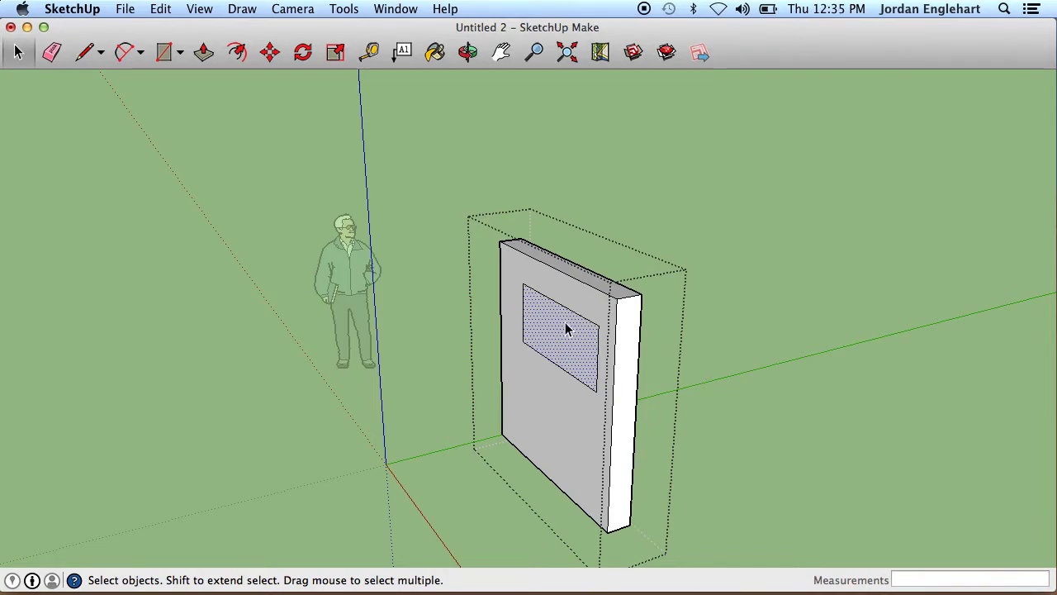
left_click(204, 53)
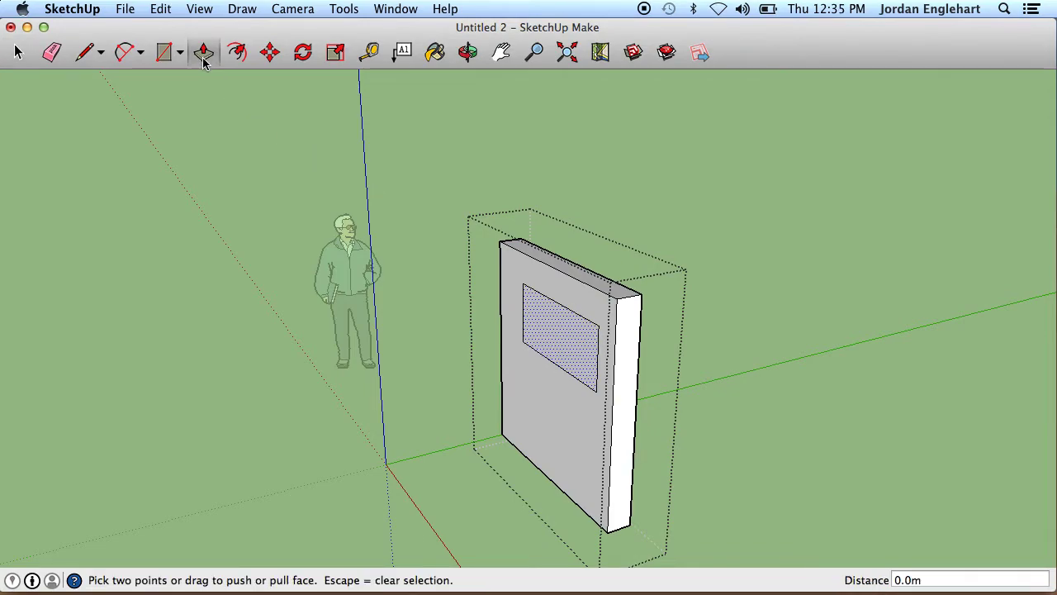
left_click(560, 336)
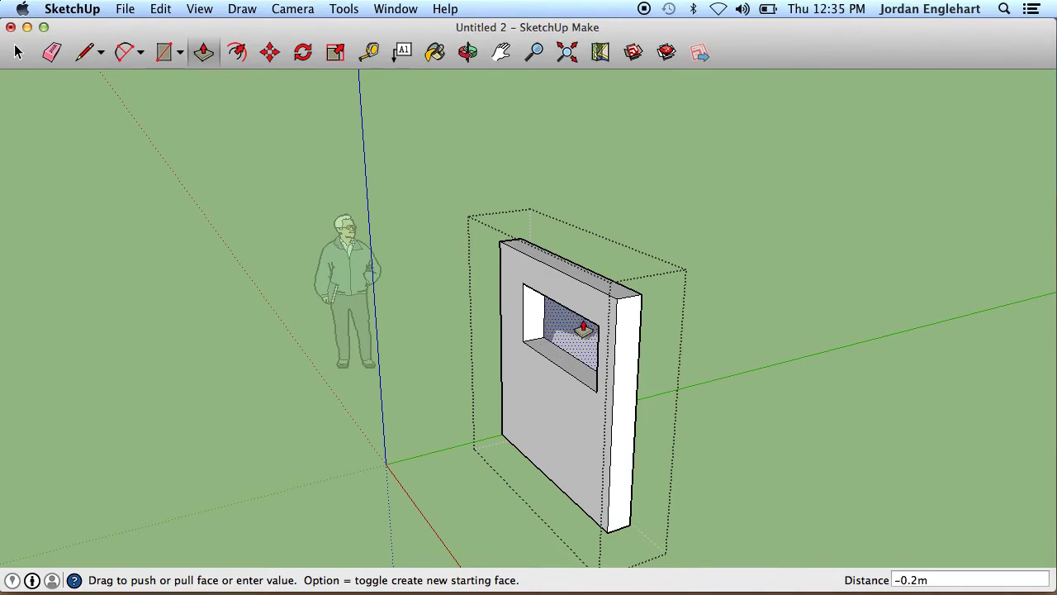
left_click(554, 338)
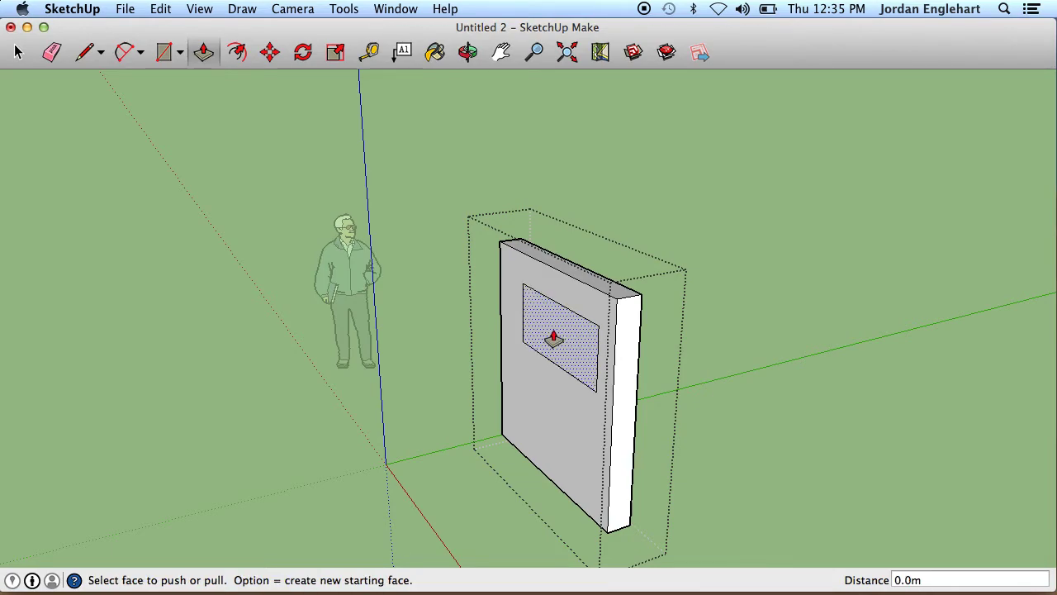
Push the rectangle about 0.2 m through the slab's full thickness to cut a window opening, and close the group
left_click(467, 52)
left_click_drag(462, 160, 561, 110)
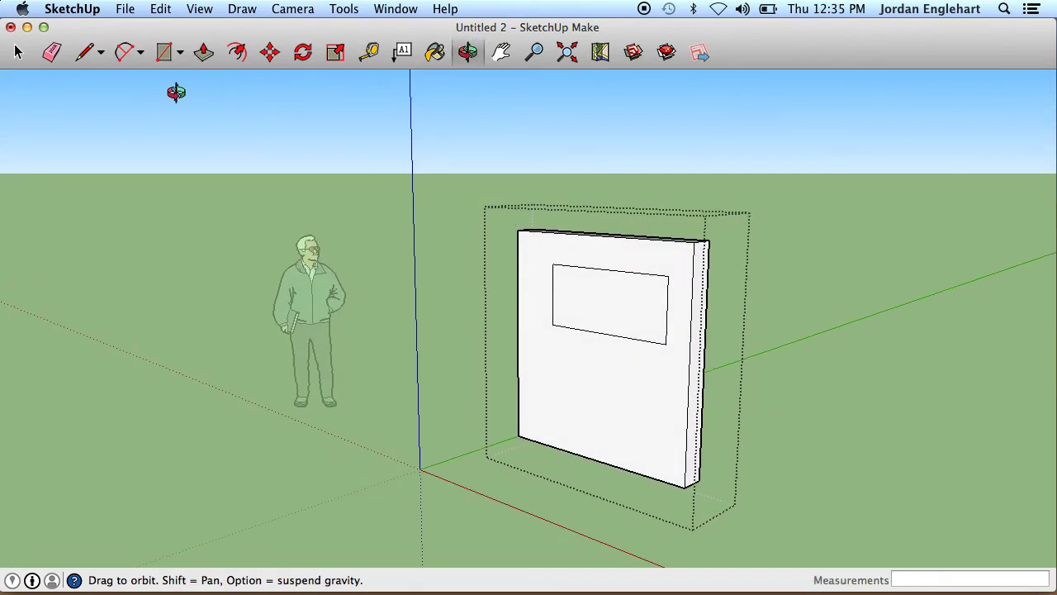
left_click(19, 53)
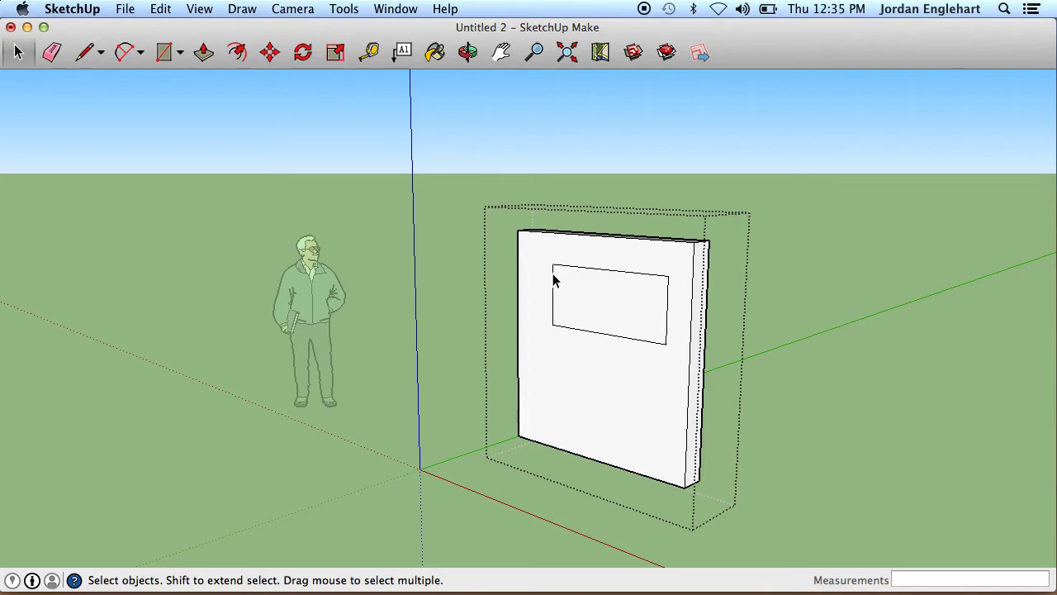
left_click(584, 293)
left_click(204, 51)
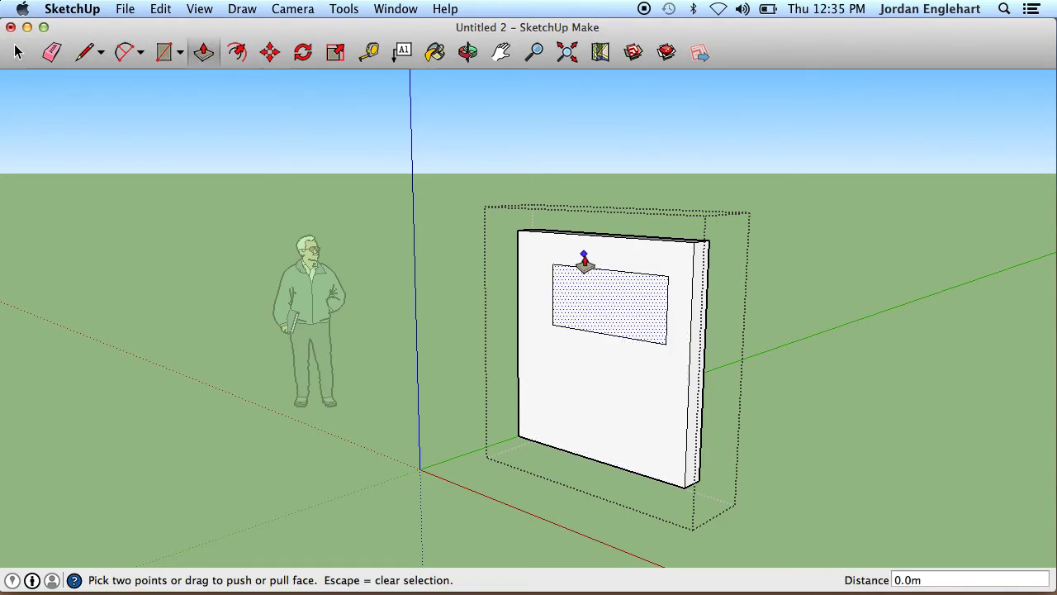
left_click_drag(602, 307, 614, 302)
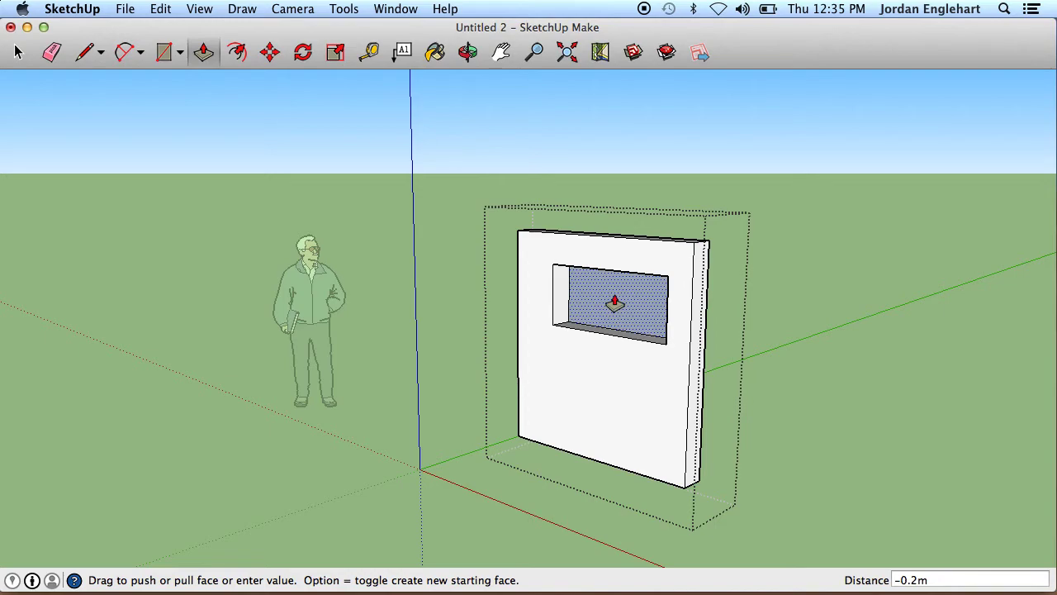
left_click_drag(614, 302, 615, 302)
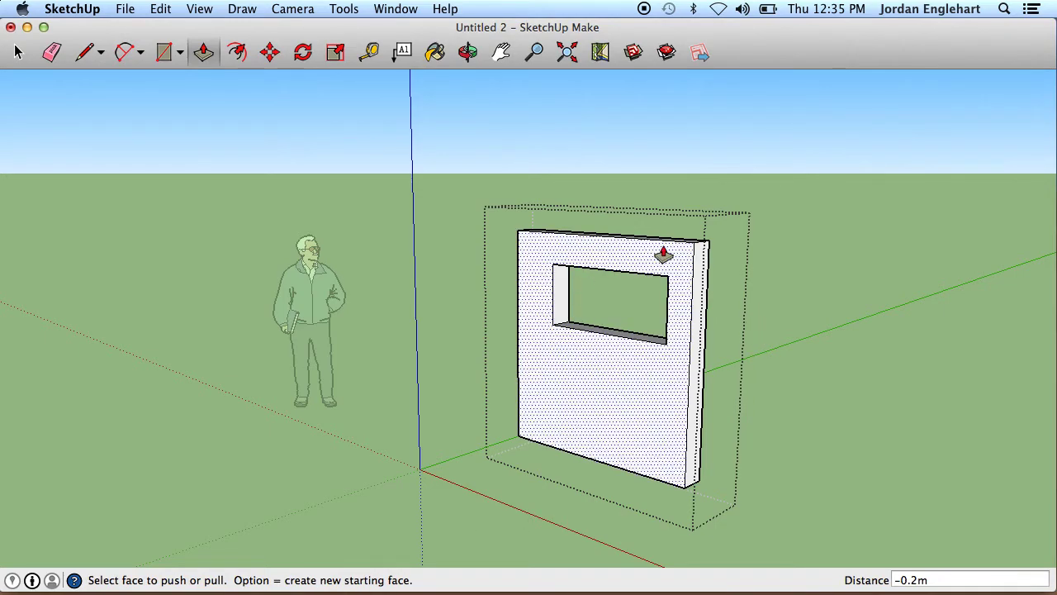
key("o")
left_click_drag(832, 259, 425, 190)
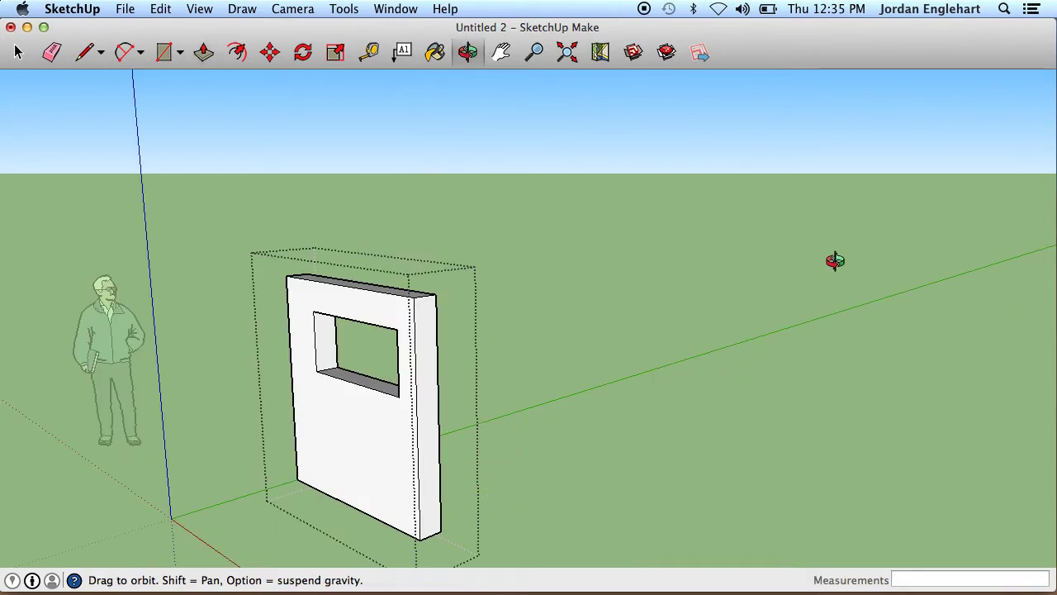
left_click(18, 53)
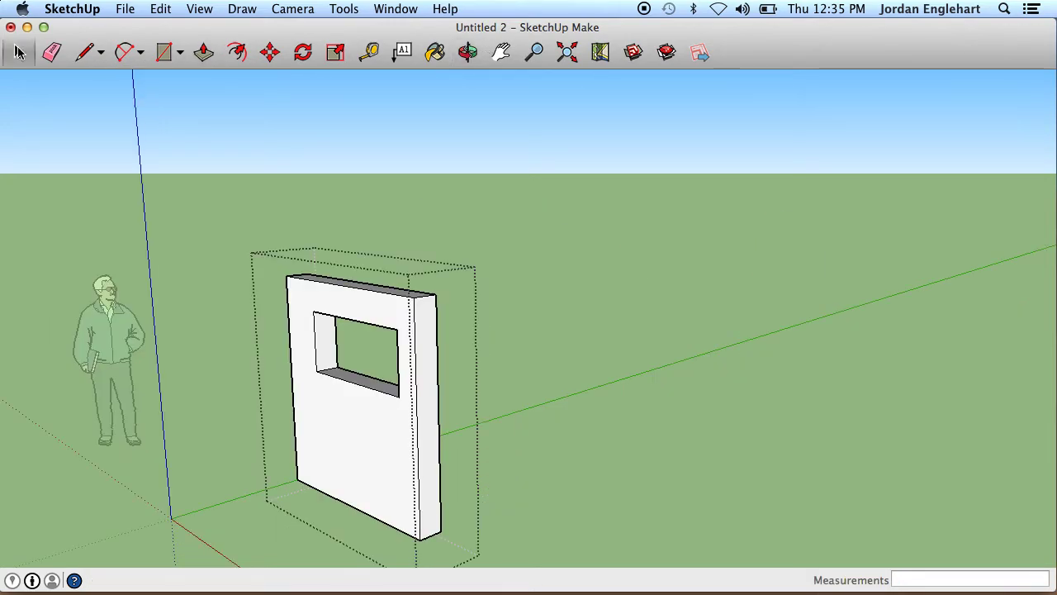
left_click(607, 324)
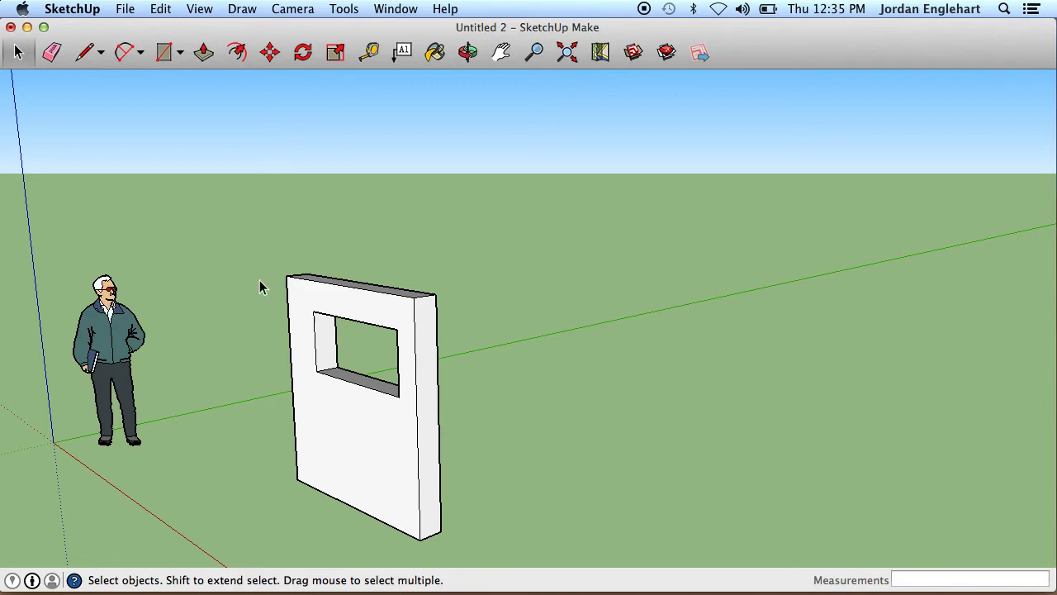
Select the whole slab group with its opening and move it about 0.6 m toward the red axis by its lower front corner
left_click(467, 52)
left_click_drag(325, 170, 118, 208)
left_click_drag(446, 248, 644, 224)
left_click_drag(324, 232, 280, 232)
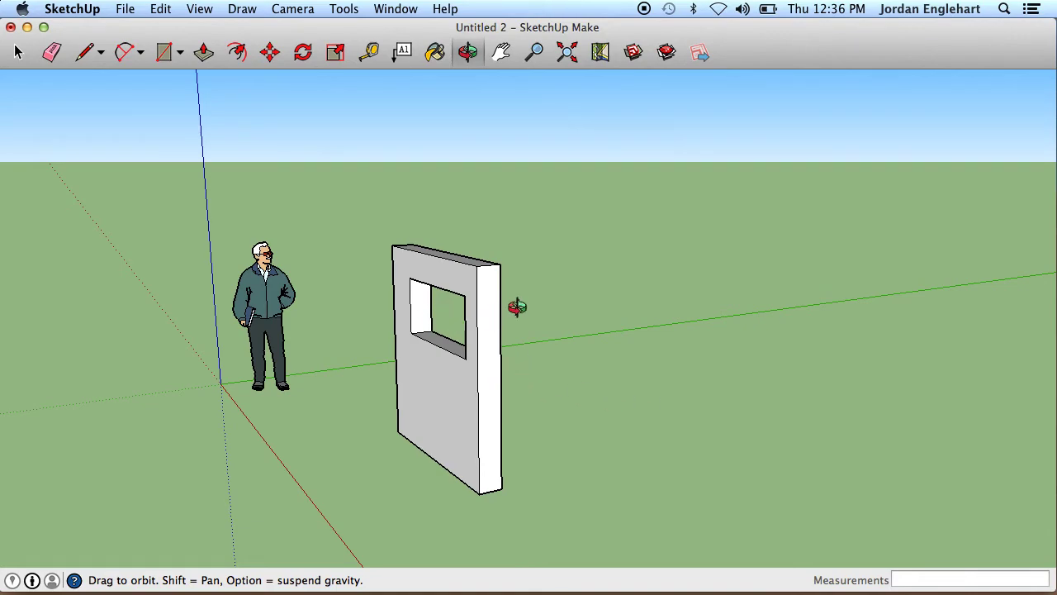
left_click_drag(551, 308, 642, 266)
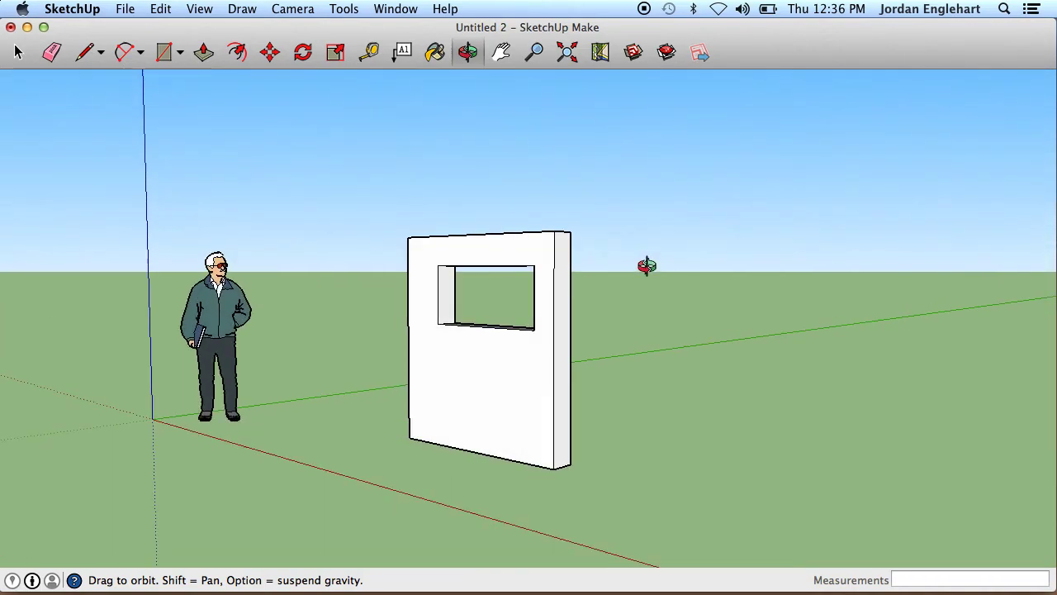
left_click(18, 52)
triple_click(463, 393)
left_click(701, 366)
triple_click(494, 370)
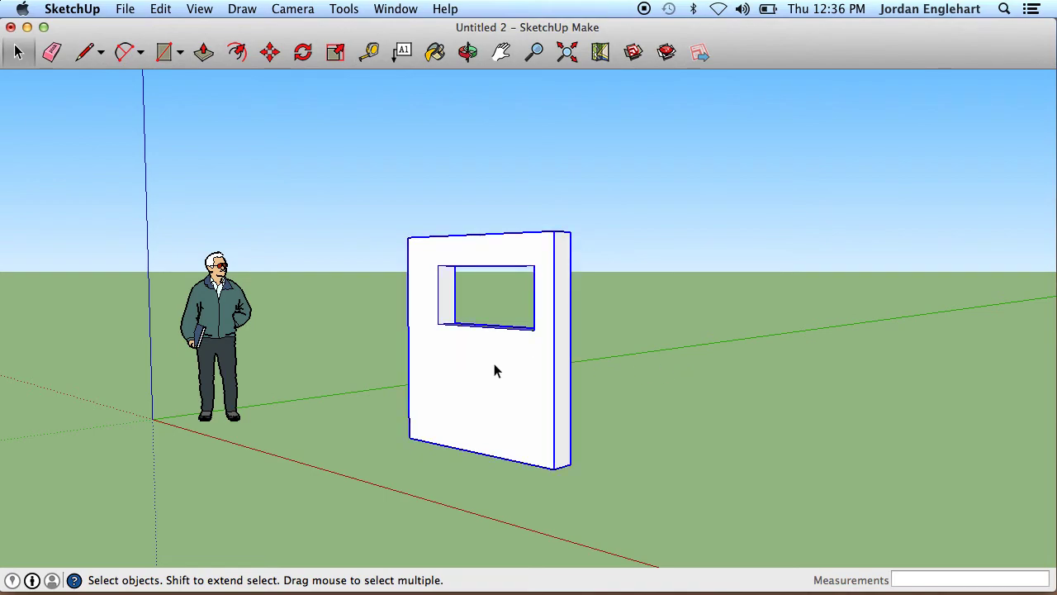
left_click(270, 52)
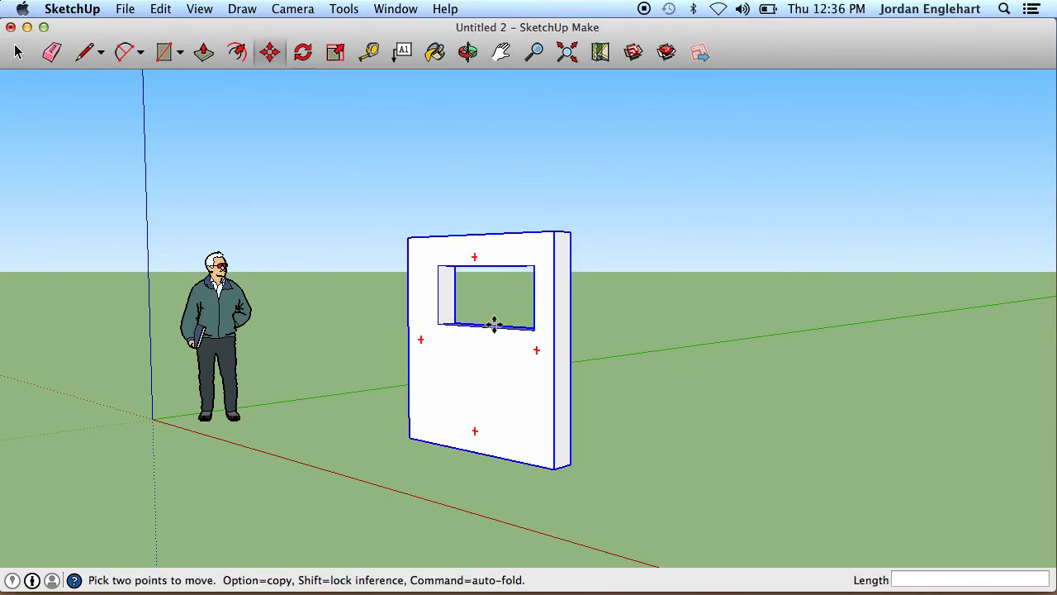
left_click(553, 469)
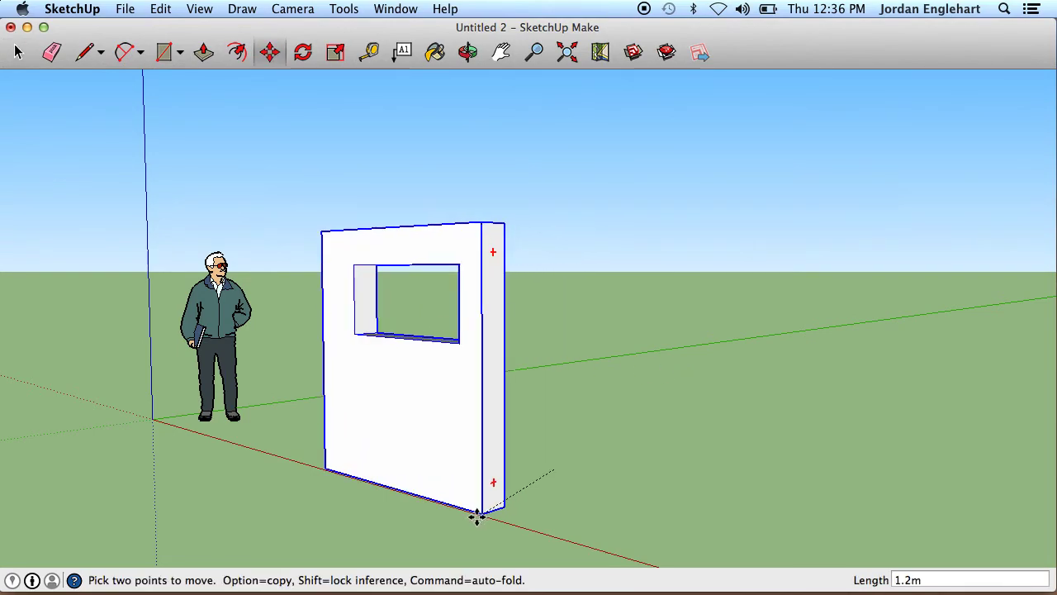
left_click(523, 489)
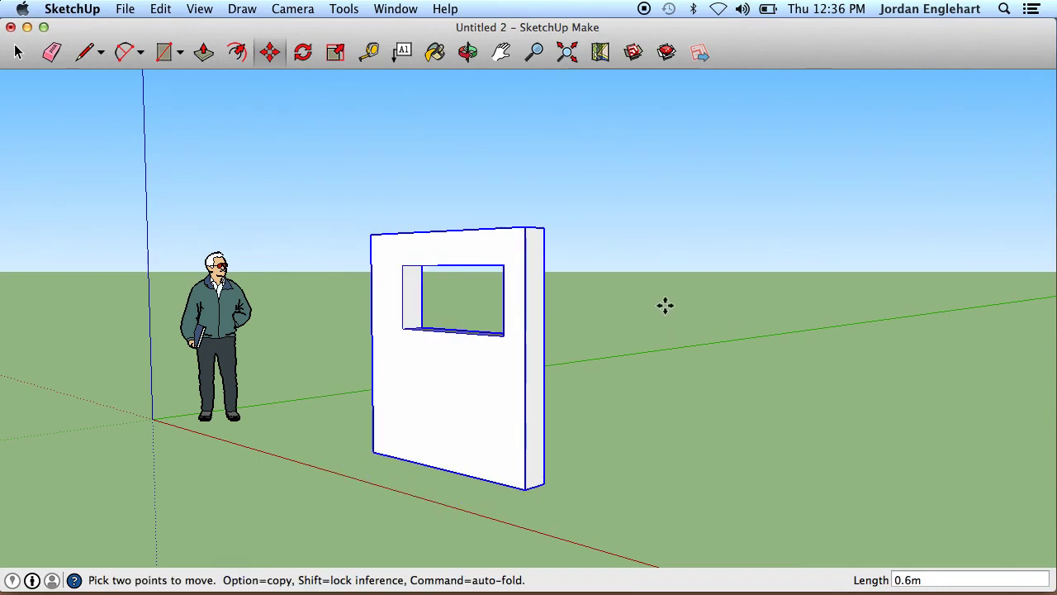